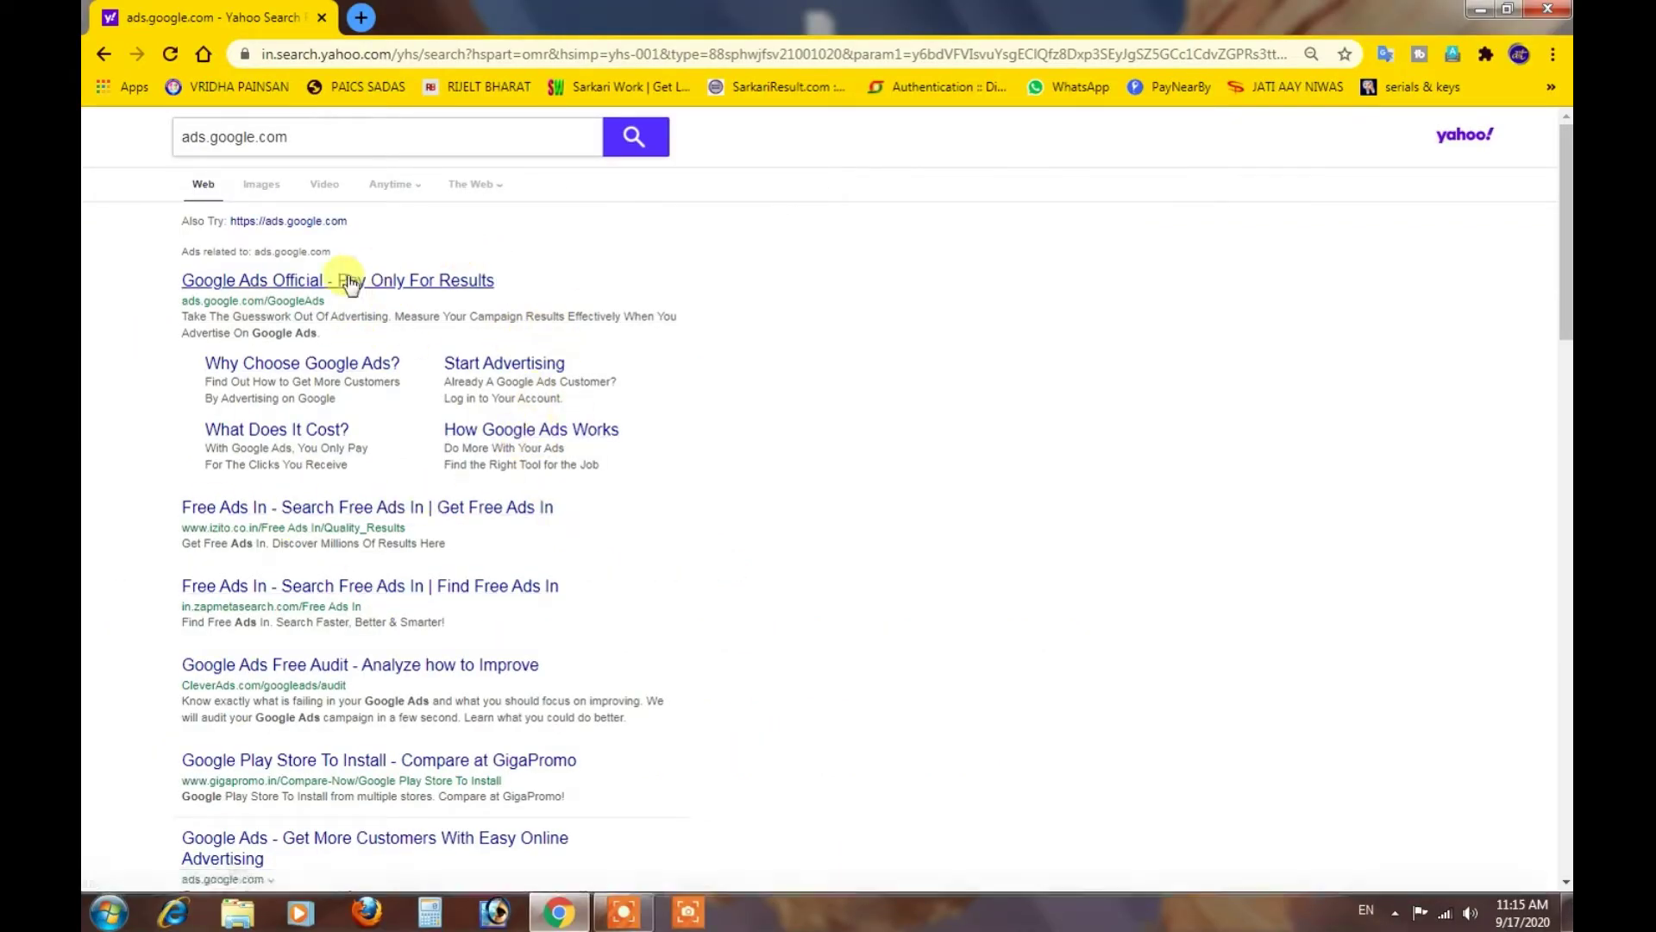
Open the official Google Ads site from the search results, get started in the account and open Keyword Planner.
left_click(300, 285)
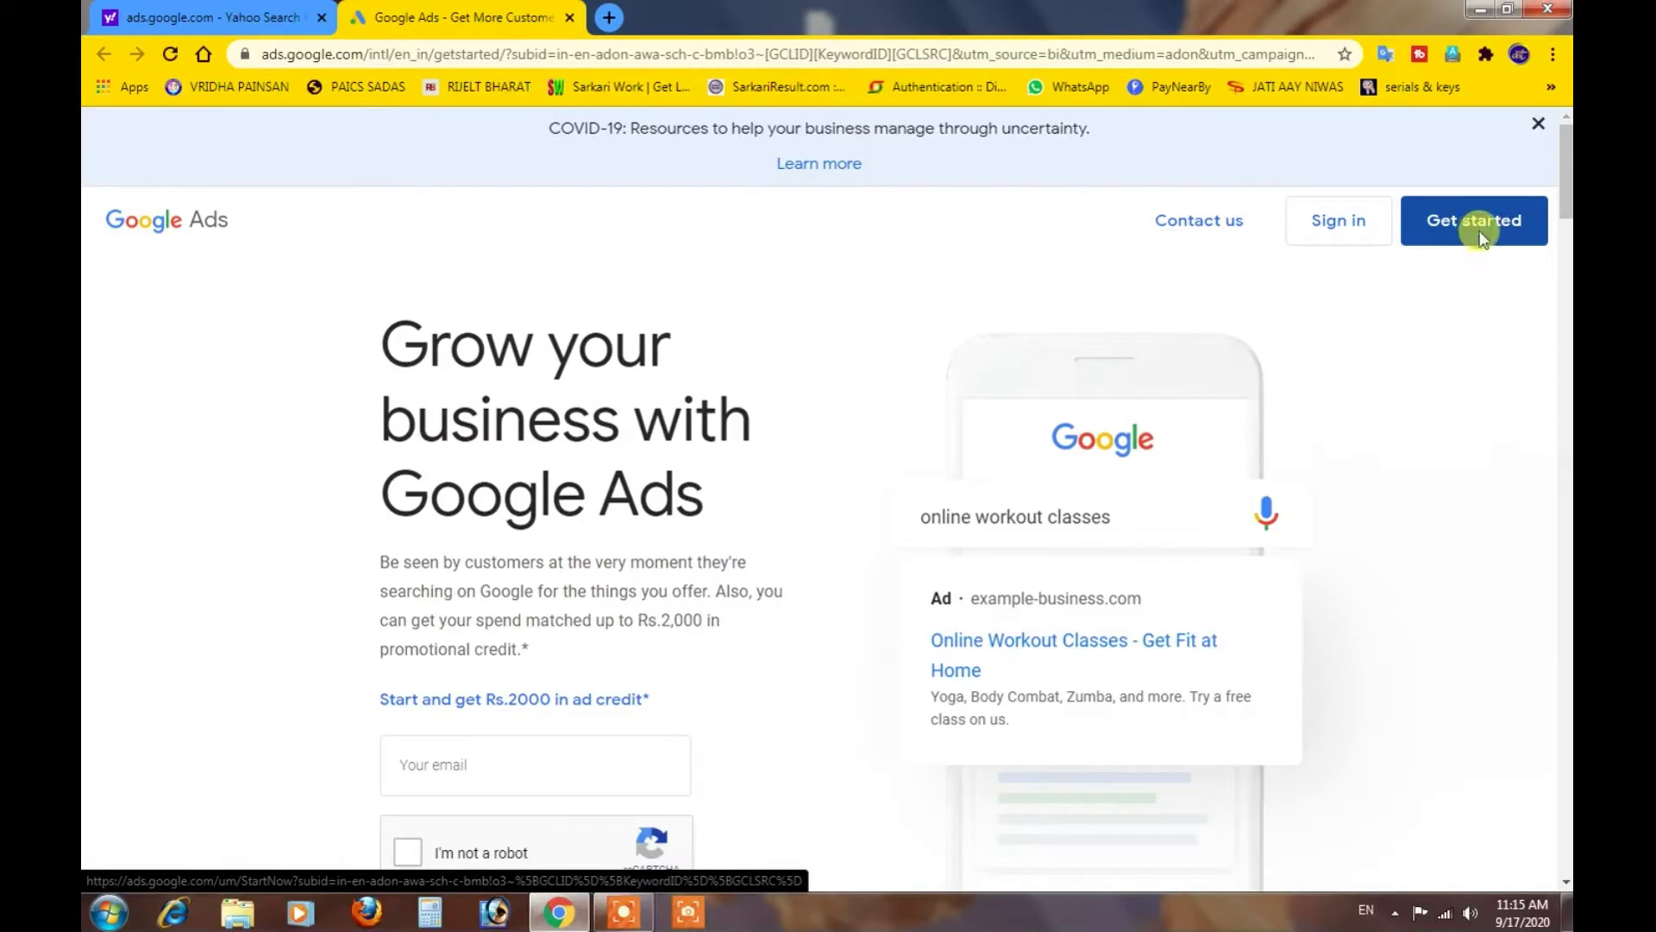
left_click(1480, 235)
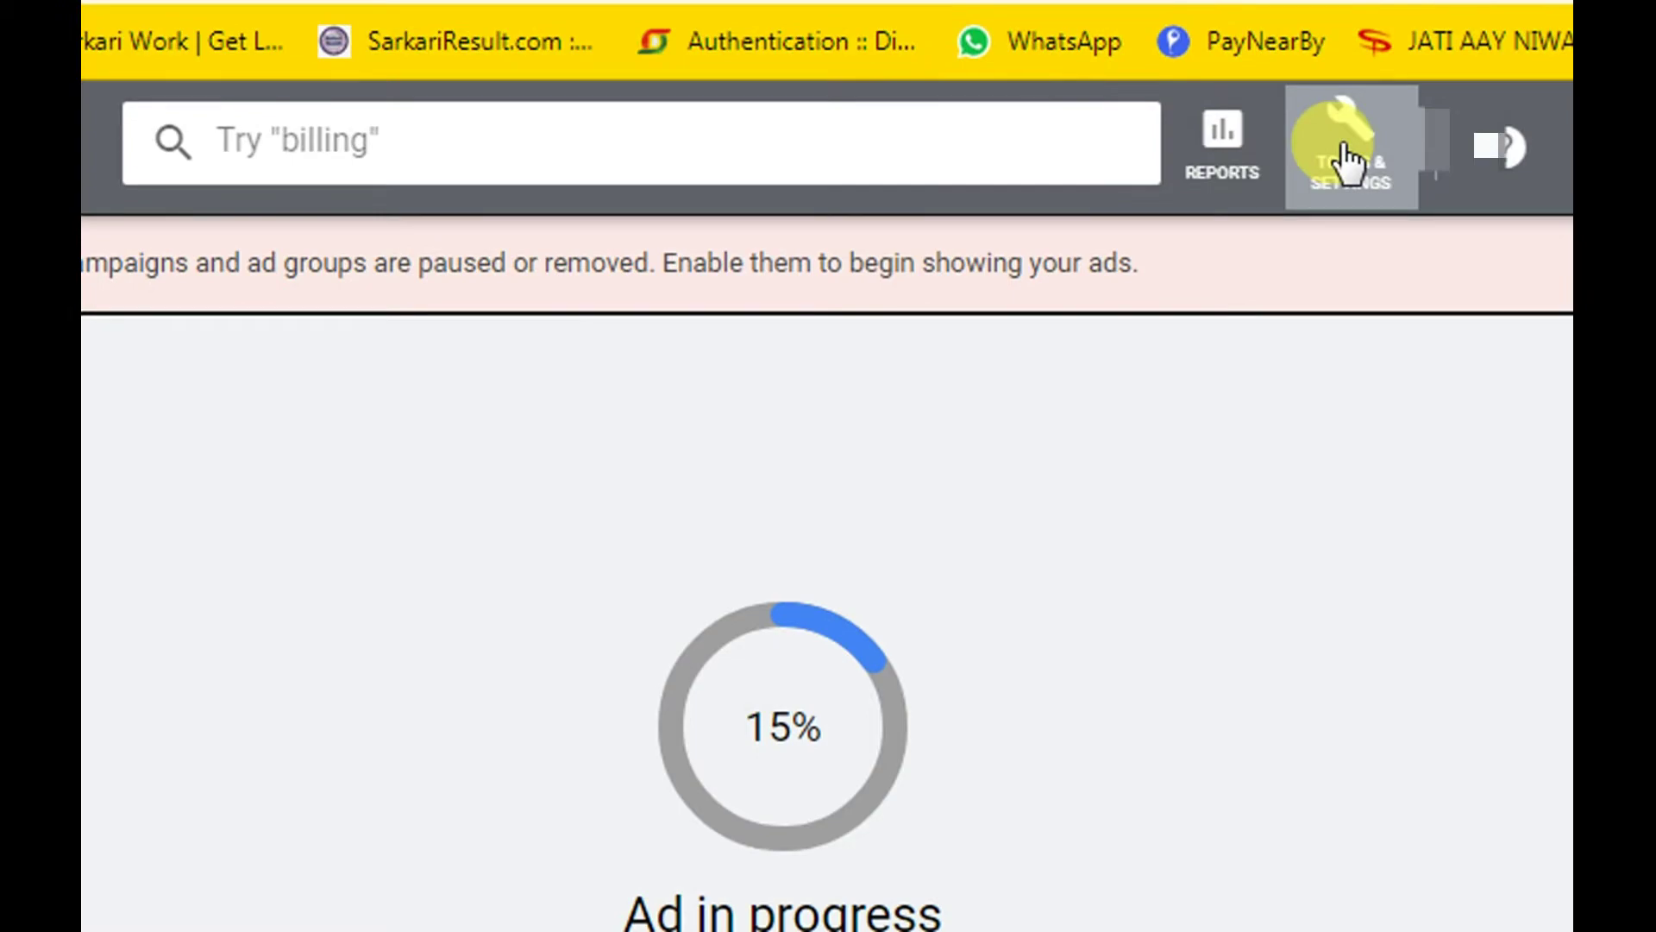
left_click(1347, 160)
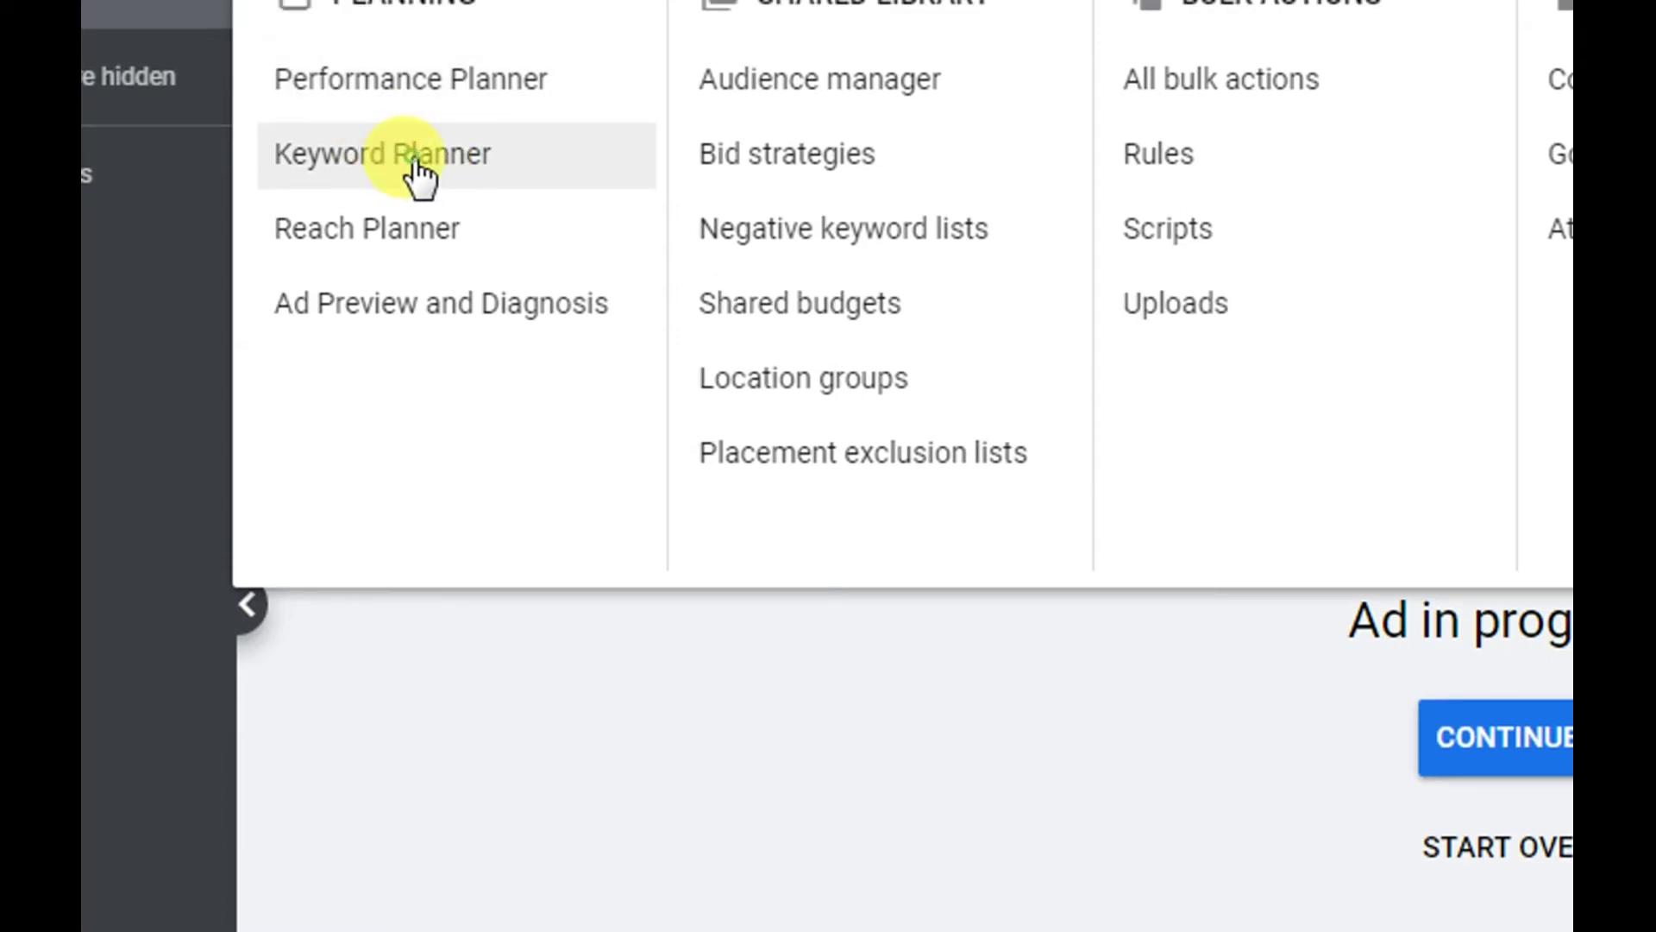
left_click(416, 162)
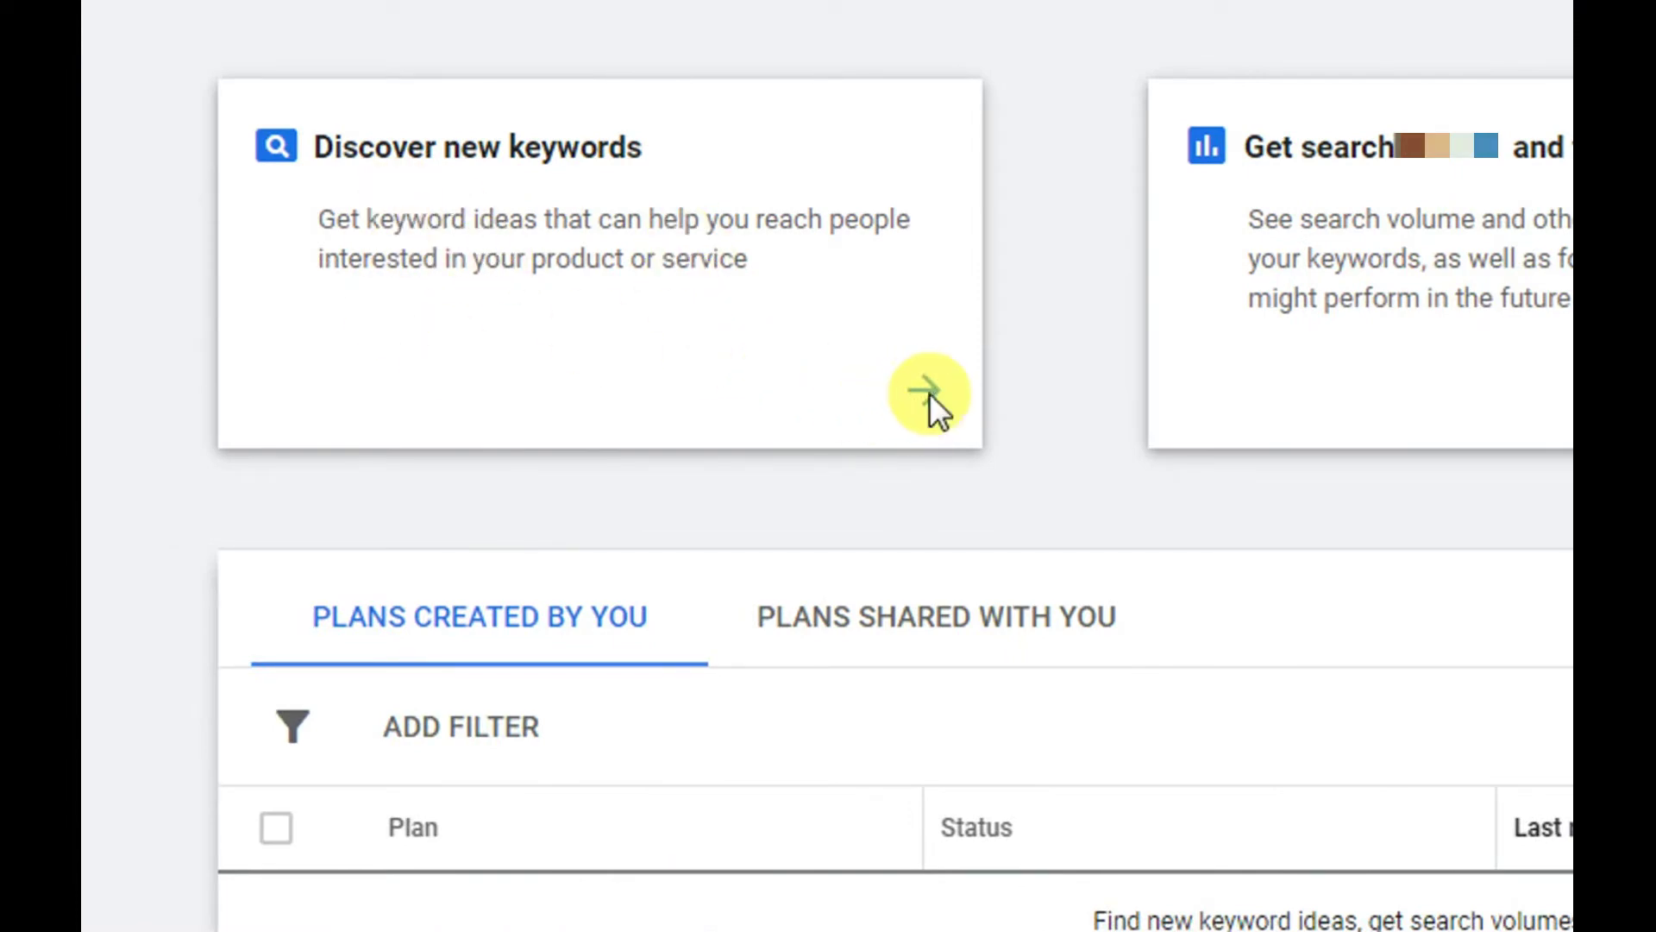
Discover new keywords for "youtube shorts" and get the keyword results.
left_click(929, 391)
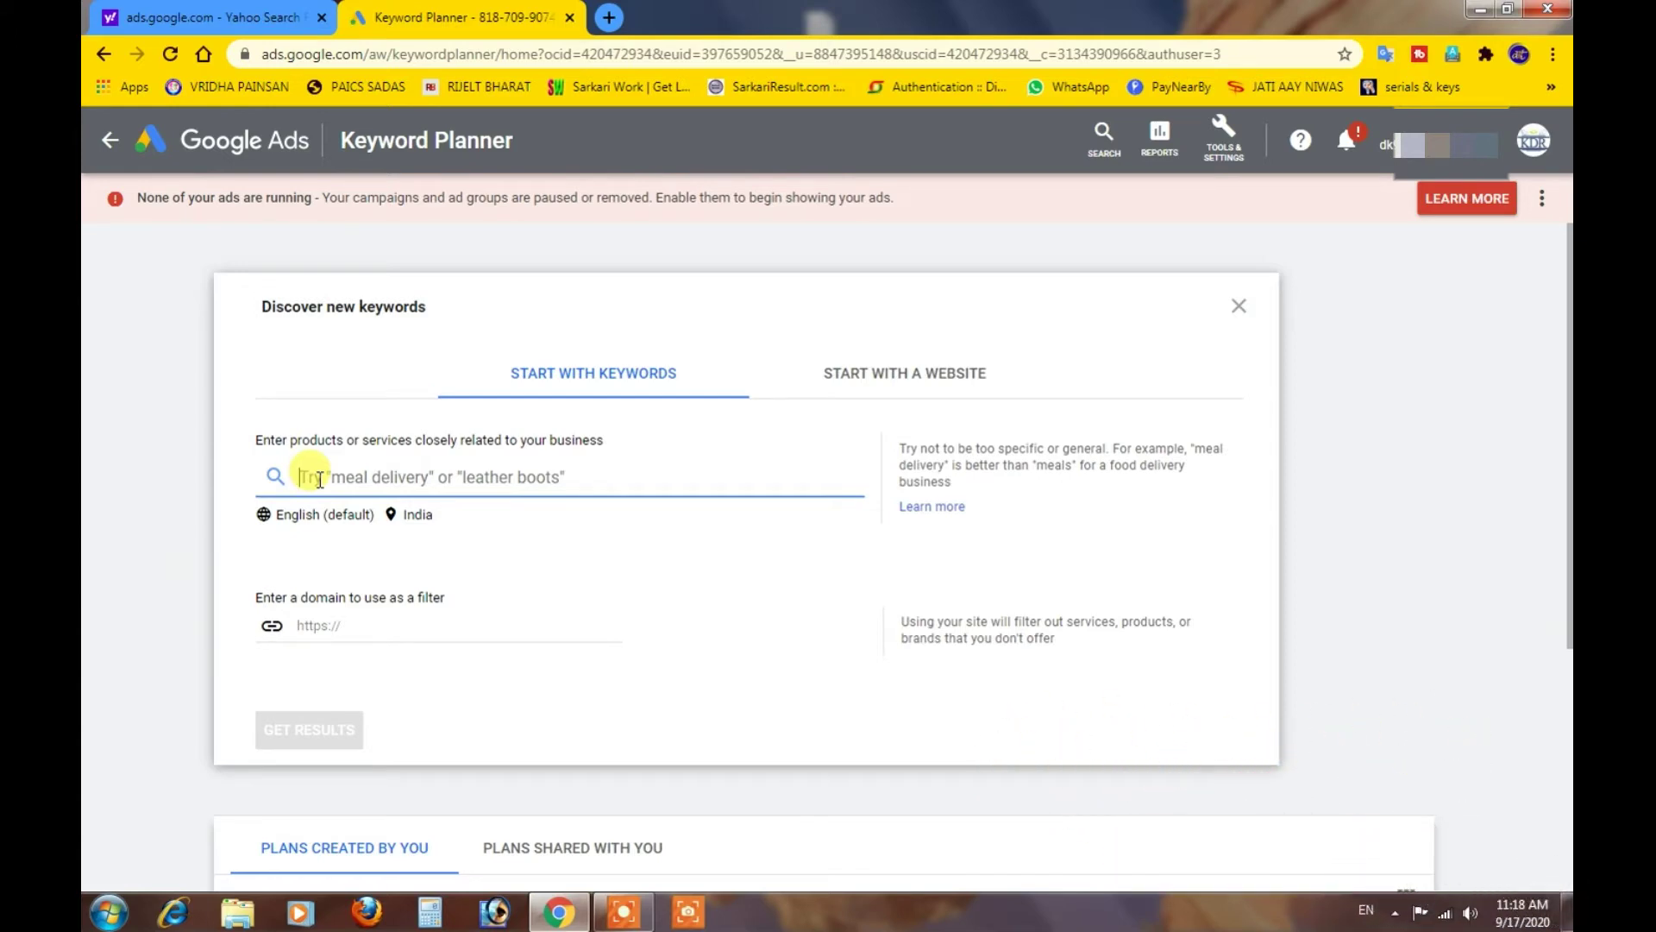
type("youtu")
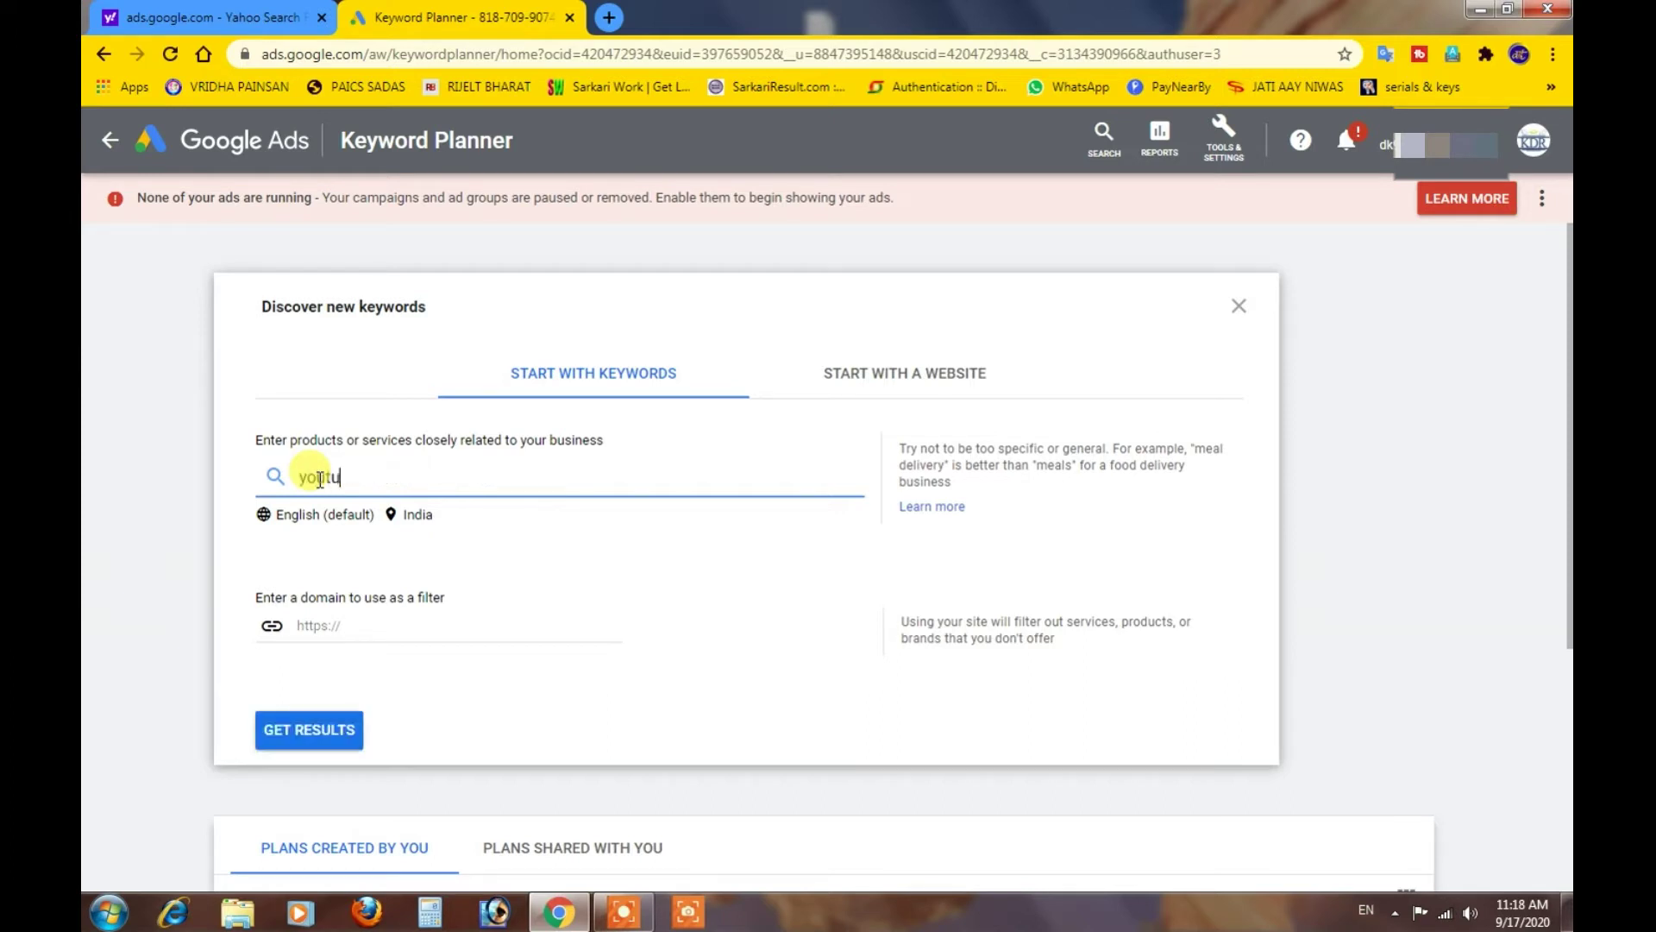
type("be shorts")
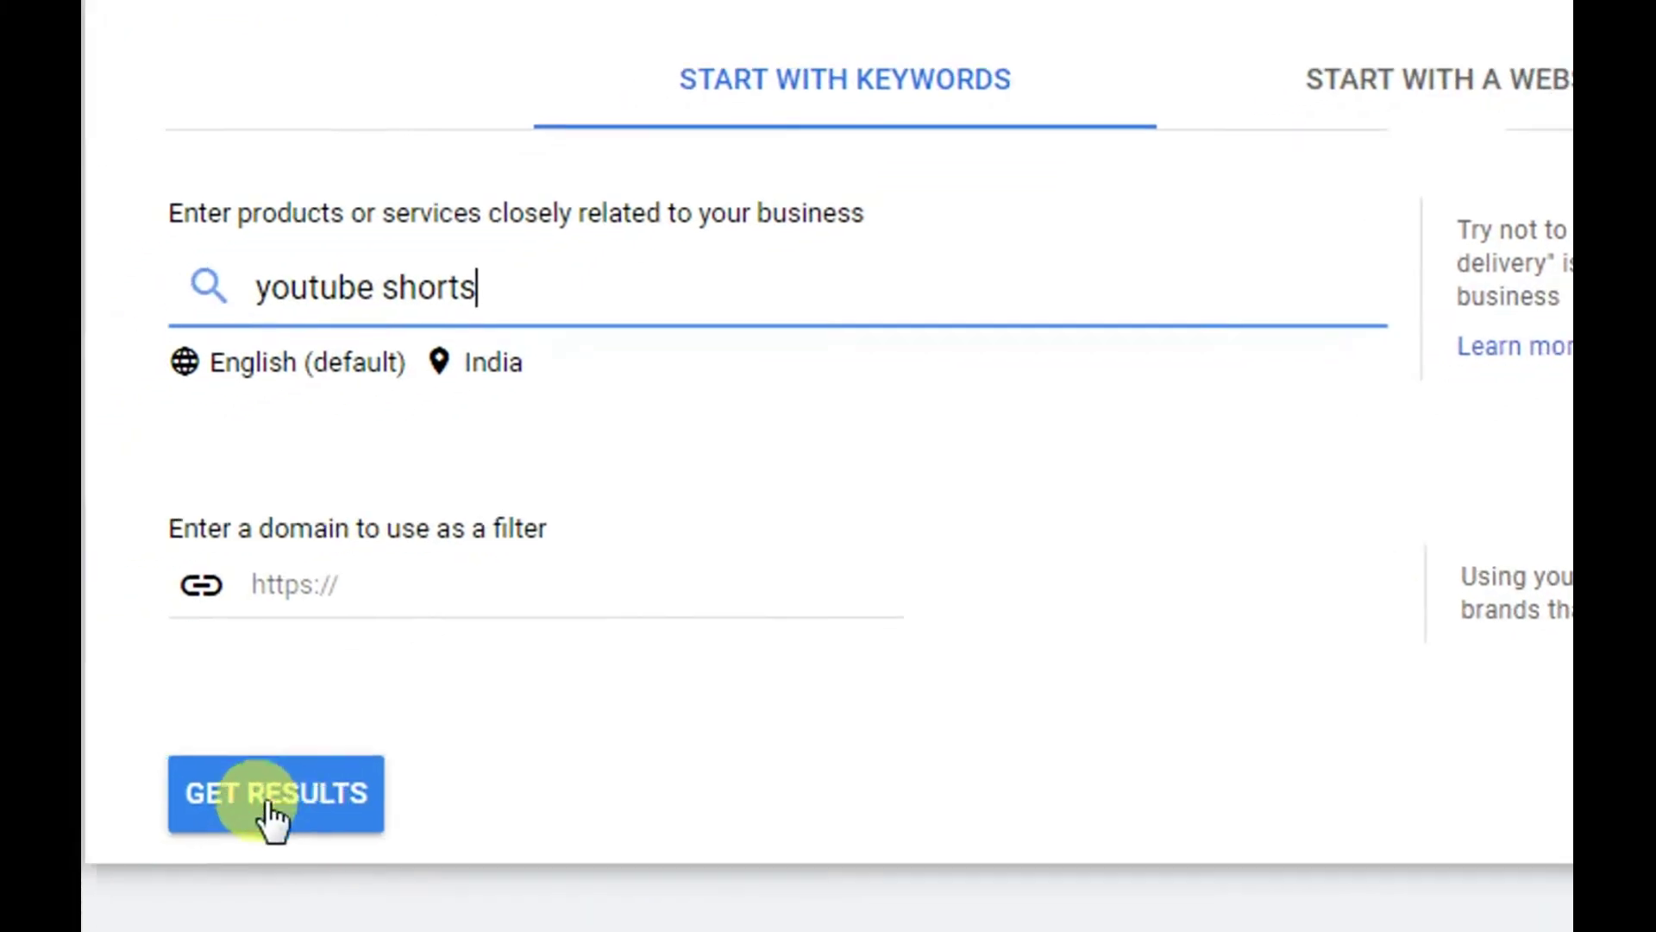
left_click(358, 795)
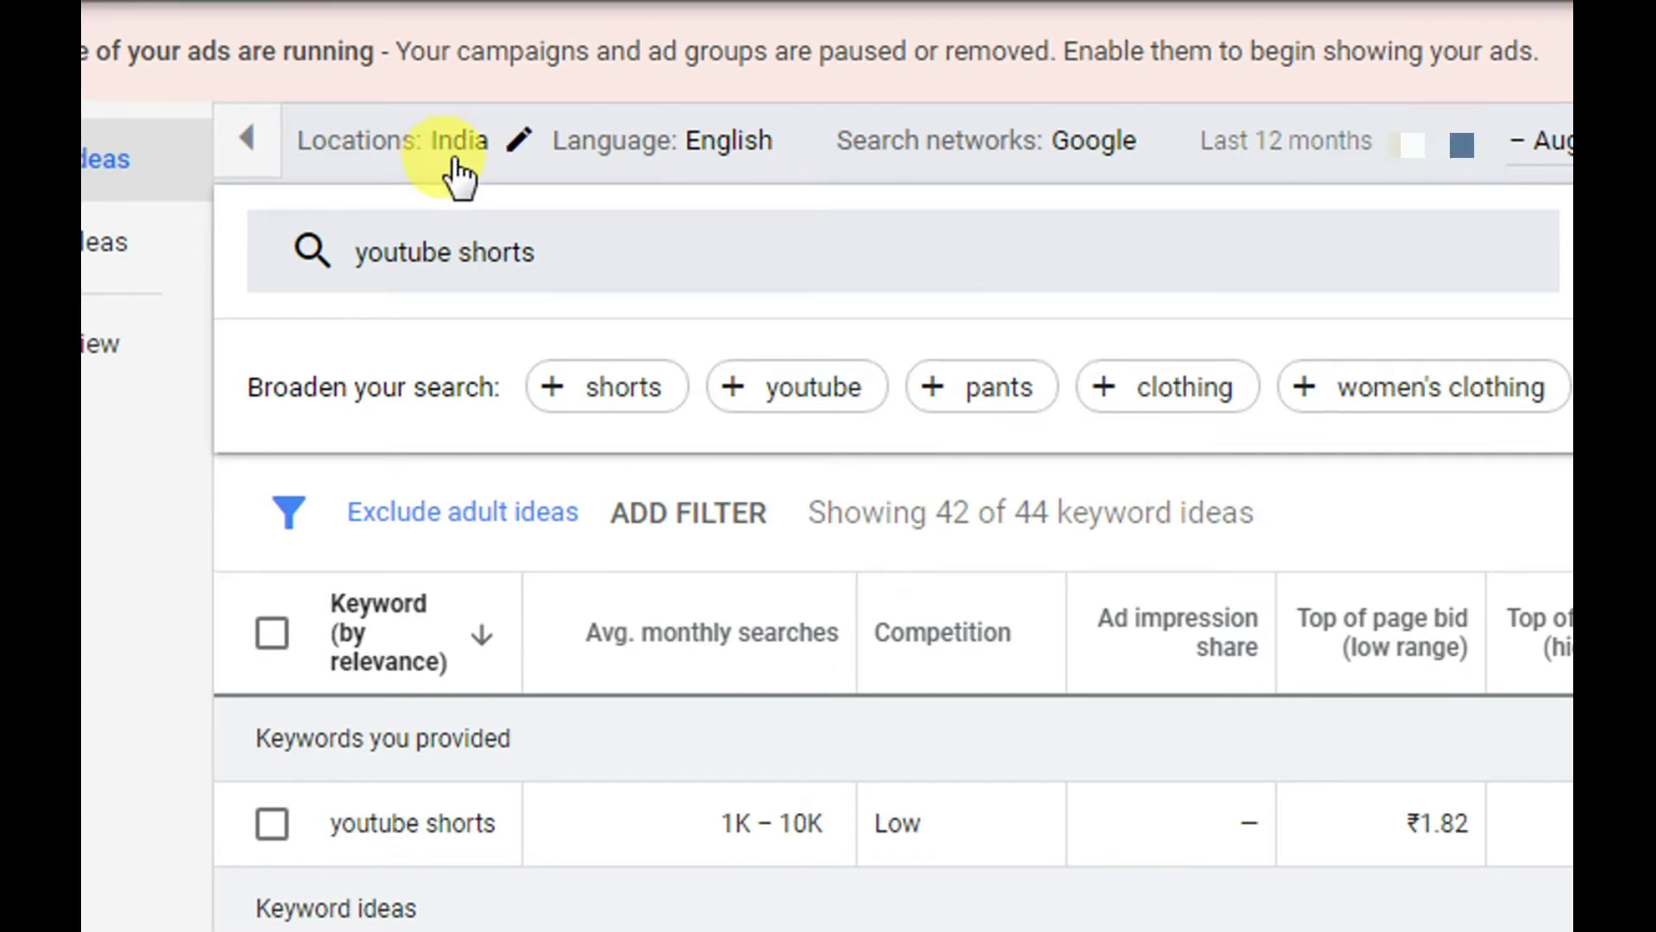
Look through the languages available for the keyword ideas and close the list.
mouse_move(743, 164)
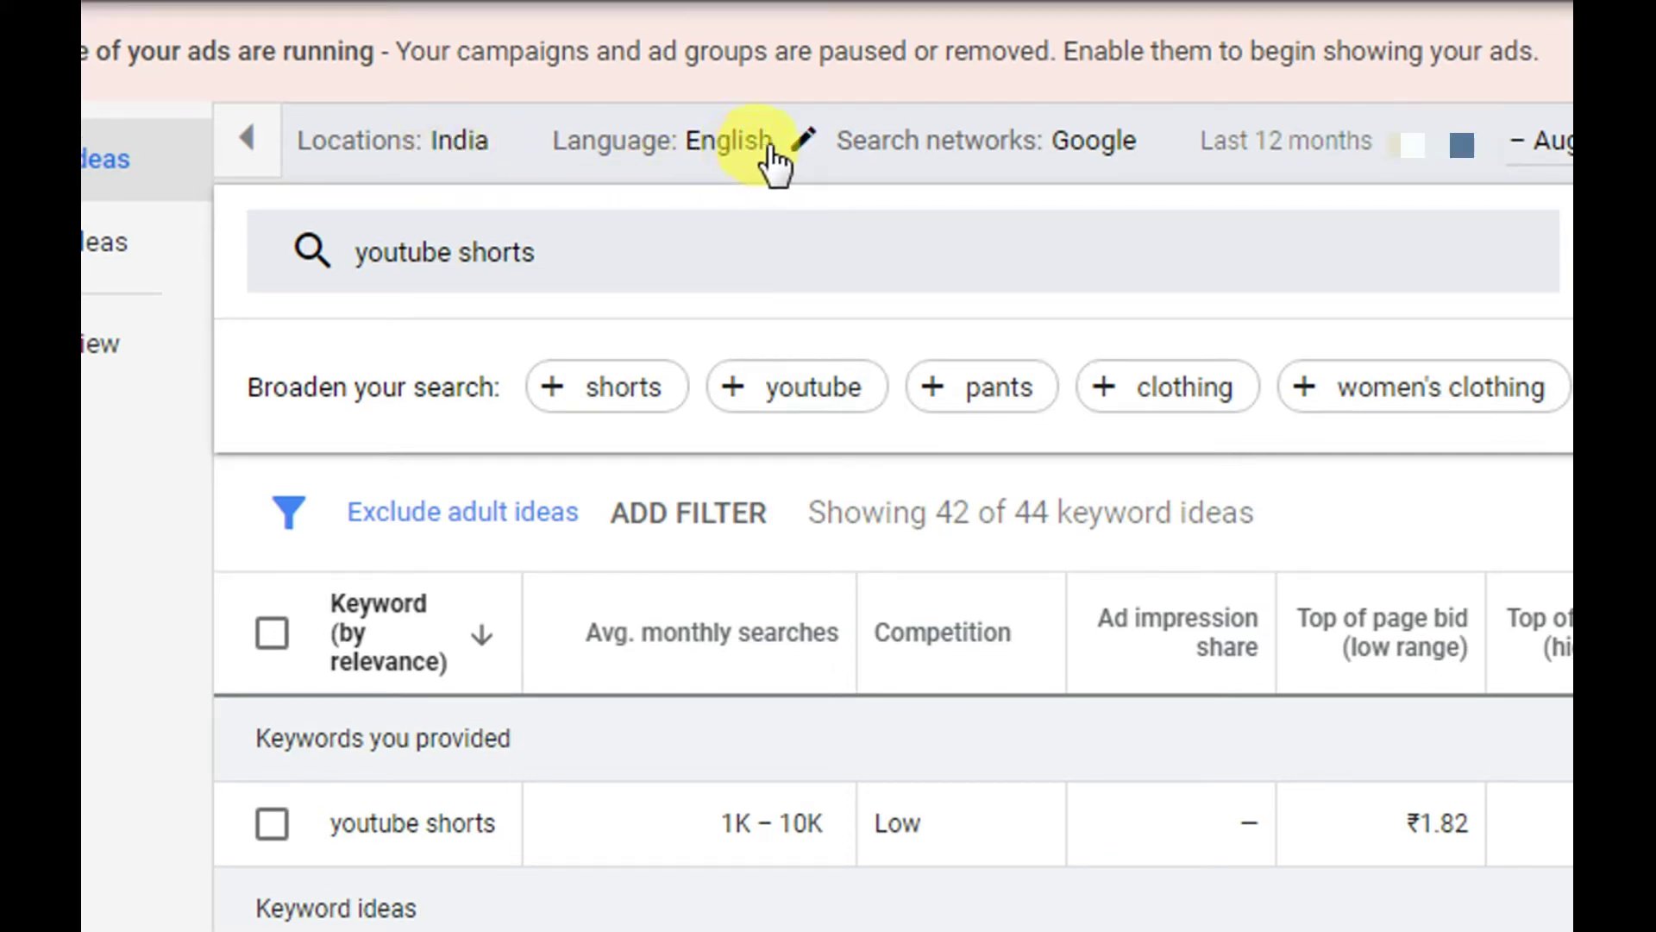
left_click(762, 155)
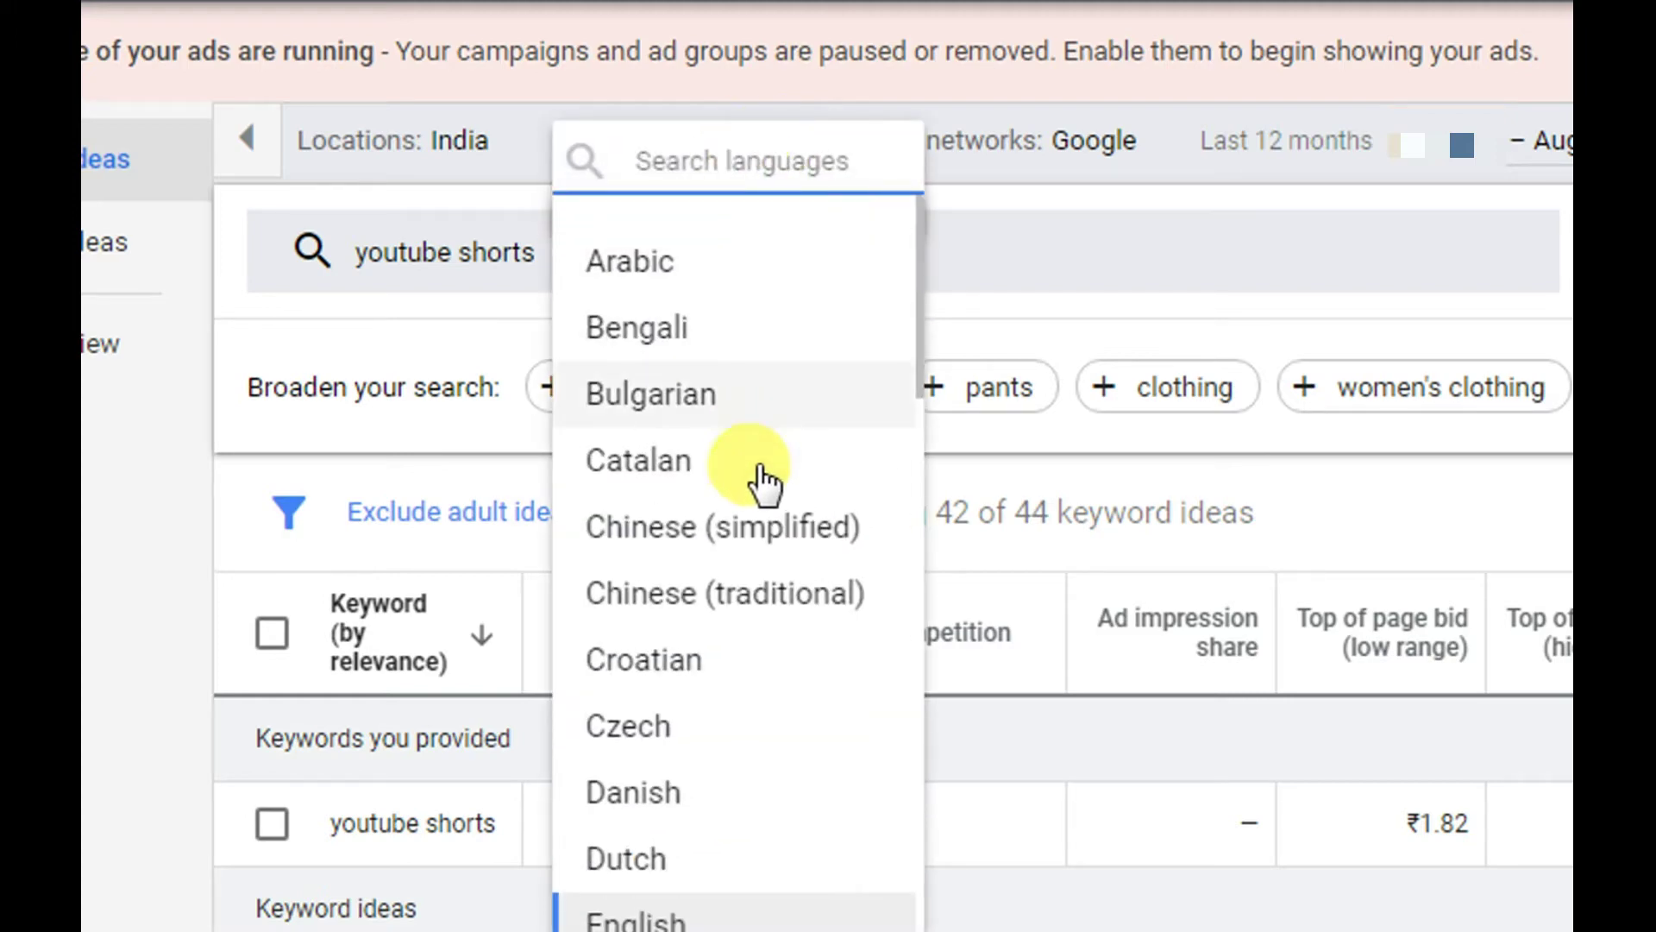
scroll(759, 501, "down", 3)
scroll(770, 518, "down", 9)
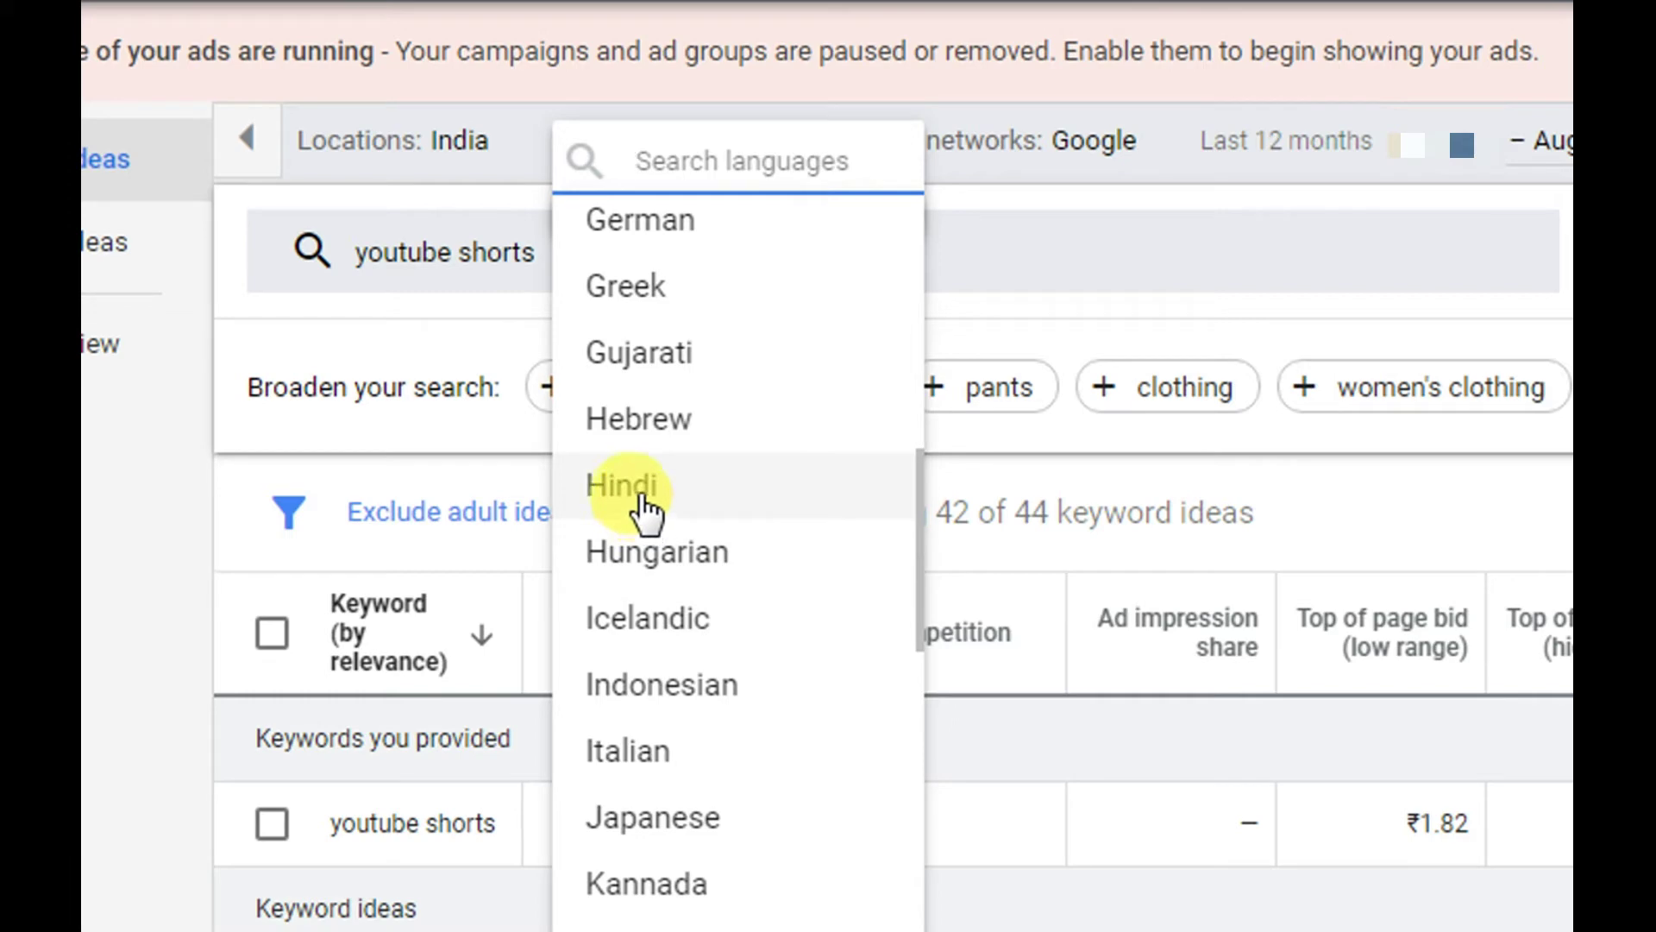
scroll(694, 523, "up", 1)
scroll(695, 525, "up", 10)
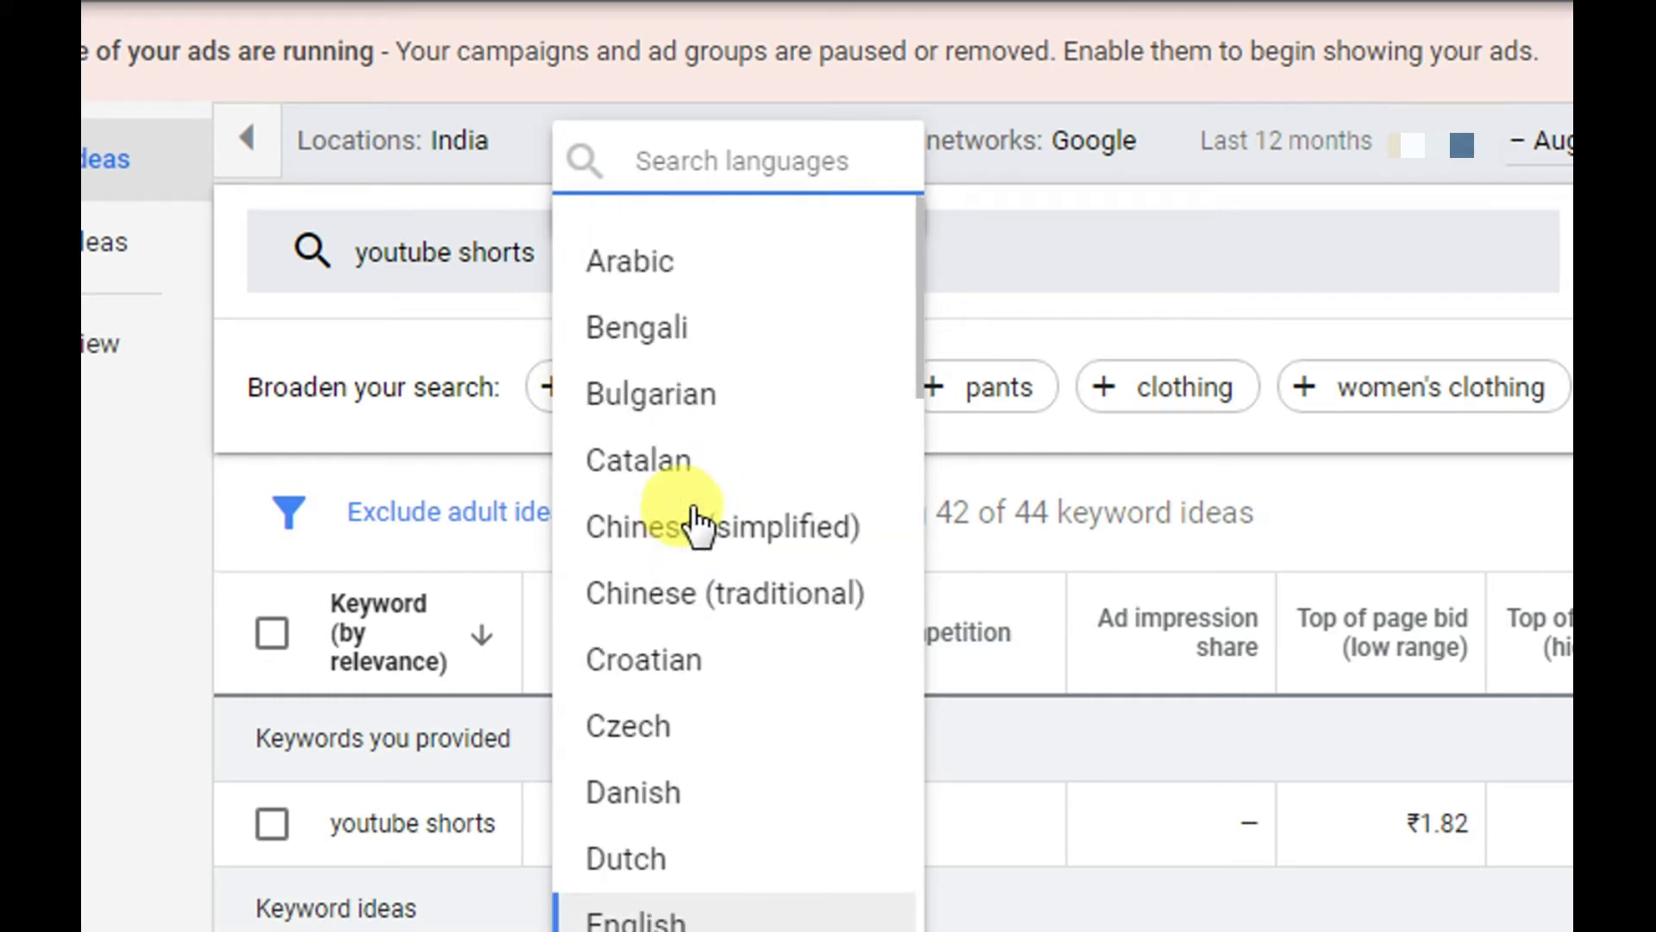
scroll(714, 628, "down", 6)
scroll(713, 629, "down", 20)
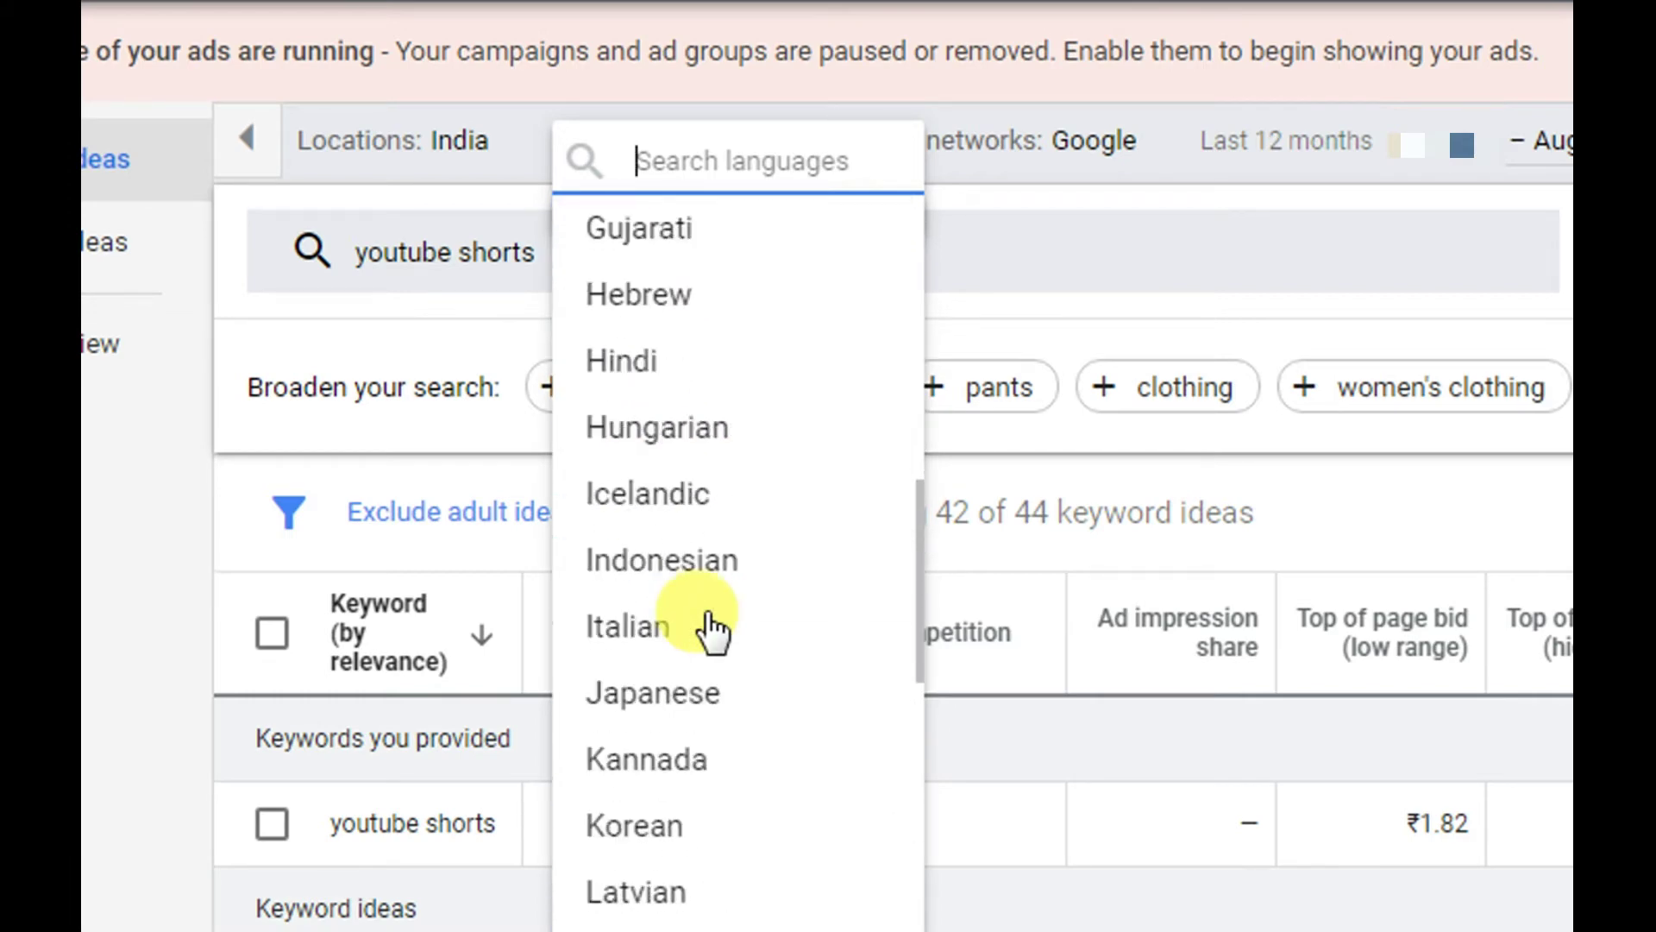
scroll(713, 629, "down", 1)
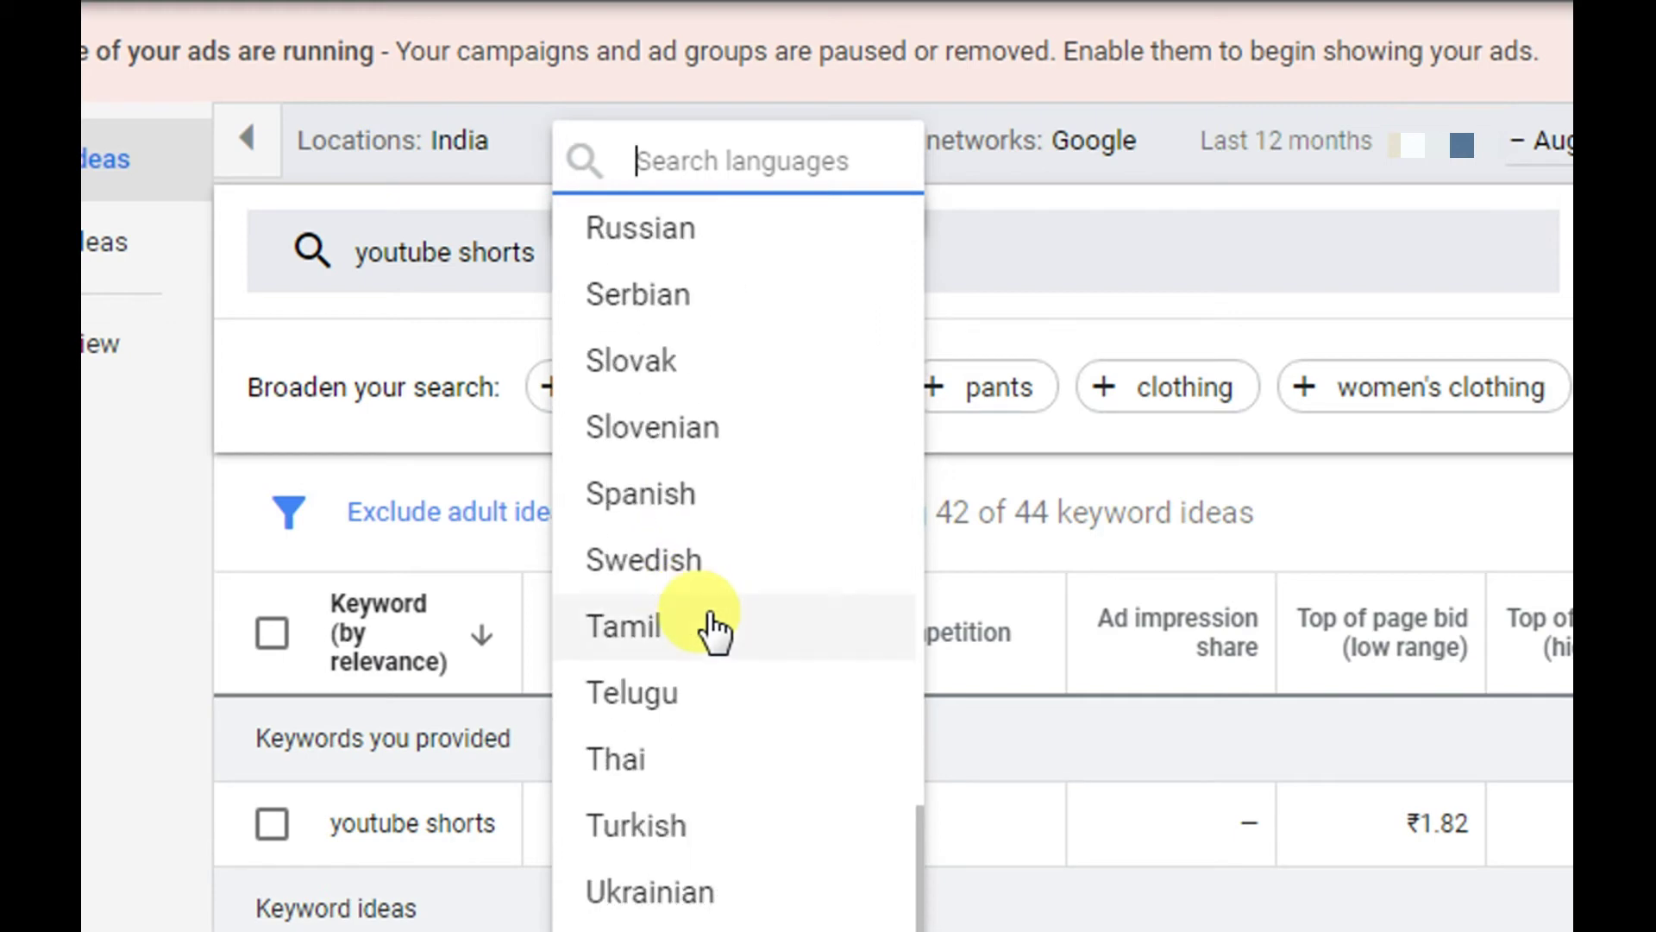
scroll(715, 621, "down", 1)
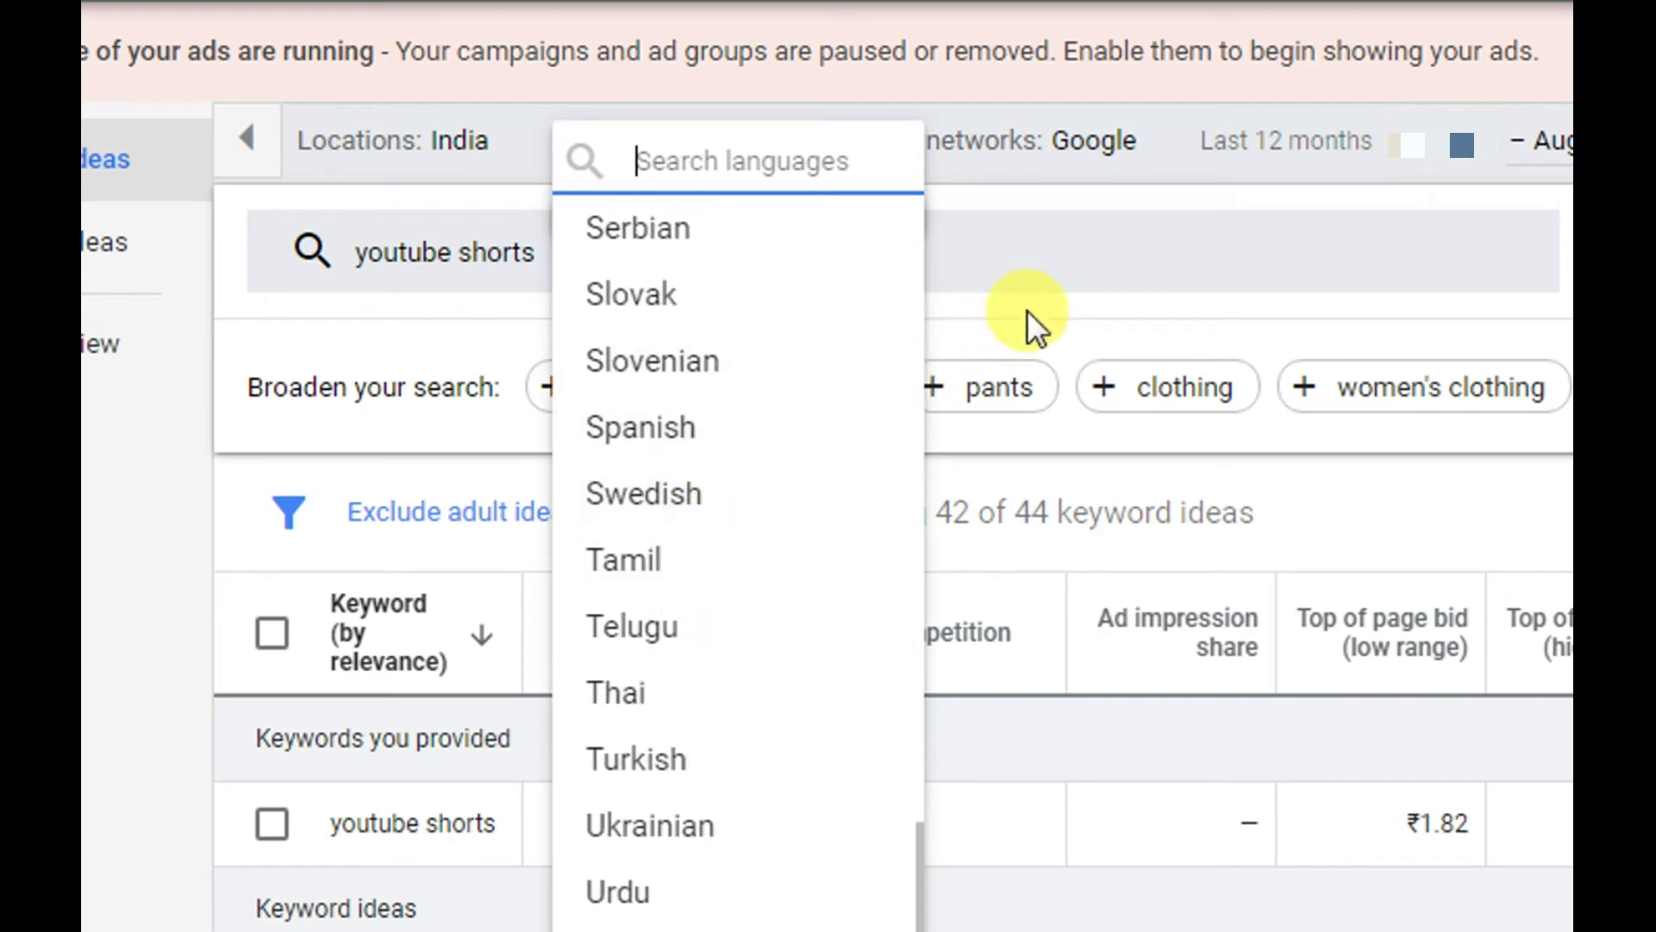
left_click(1027, 172)
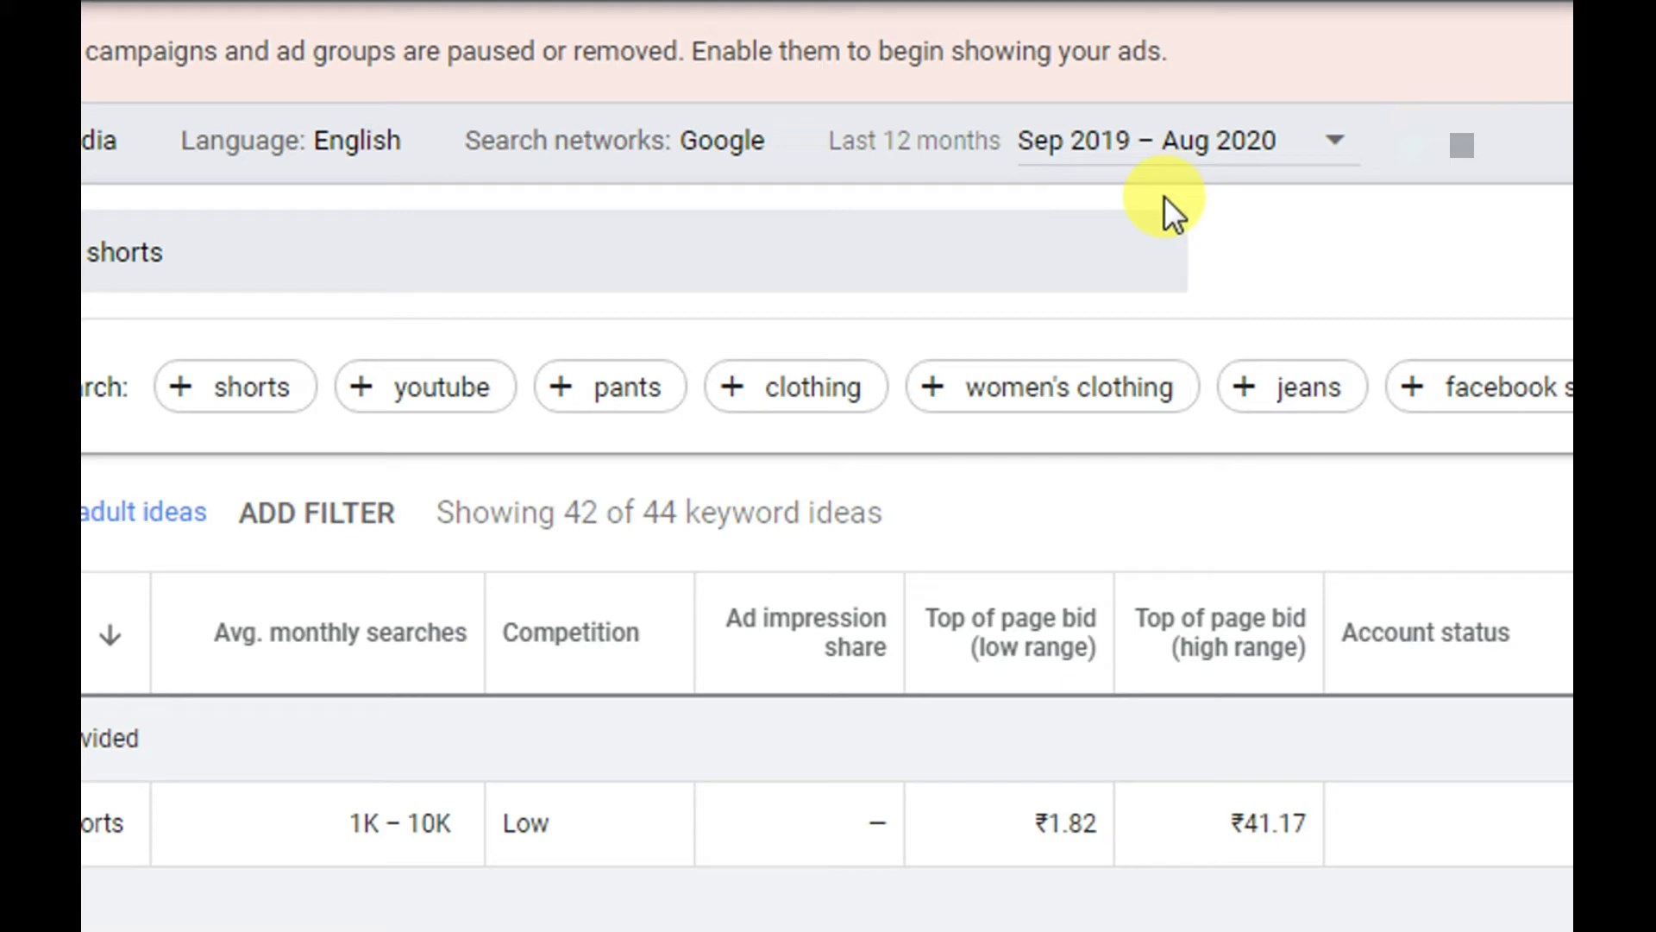
Set the date range of the keyword ideas to Last month.
left_click(1328, 156)
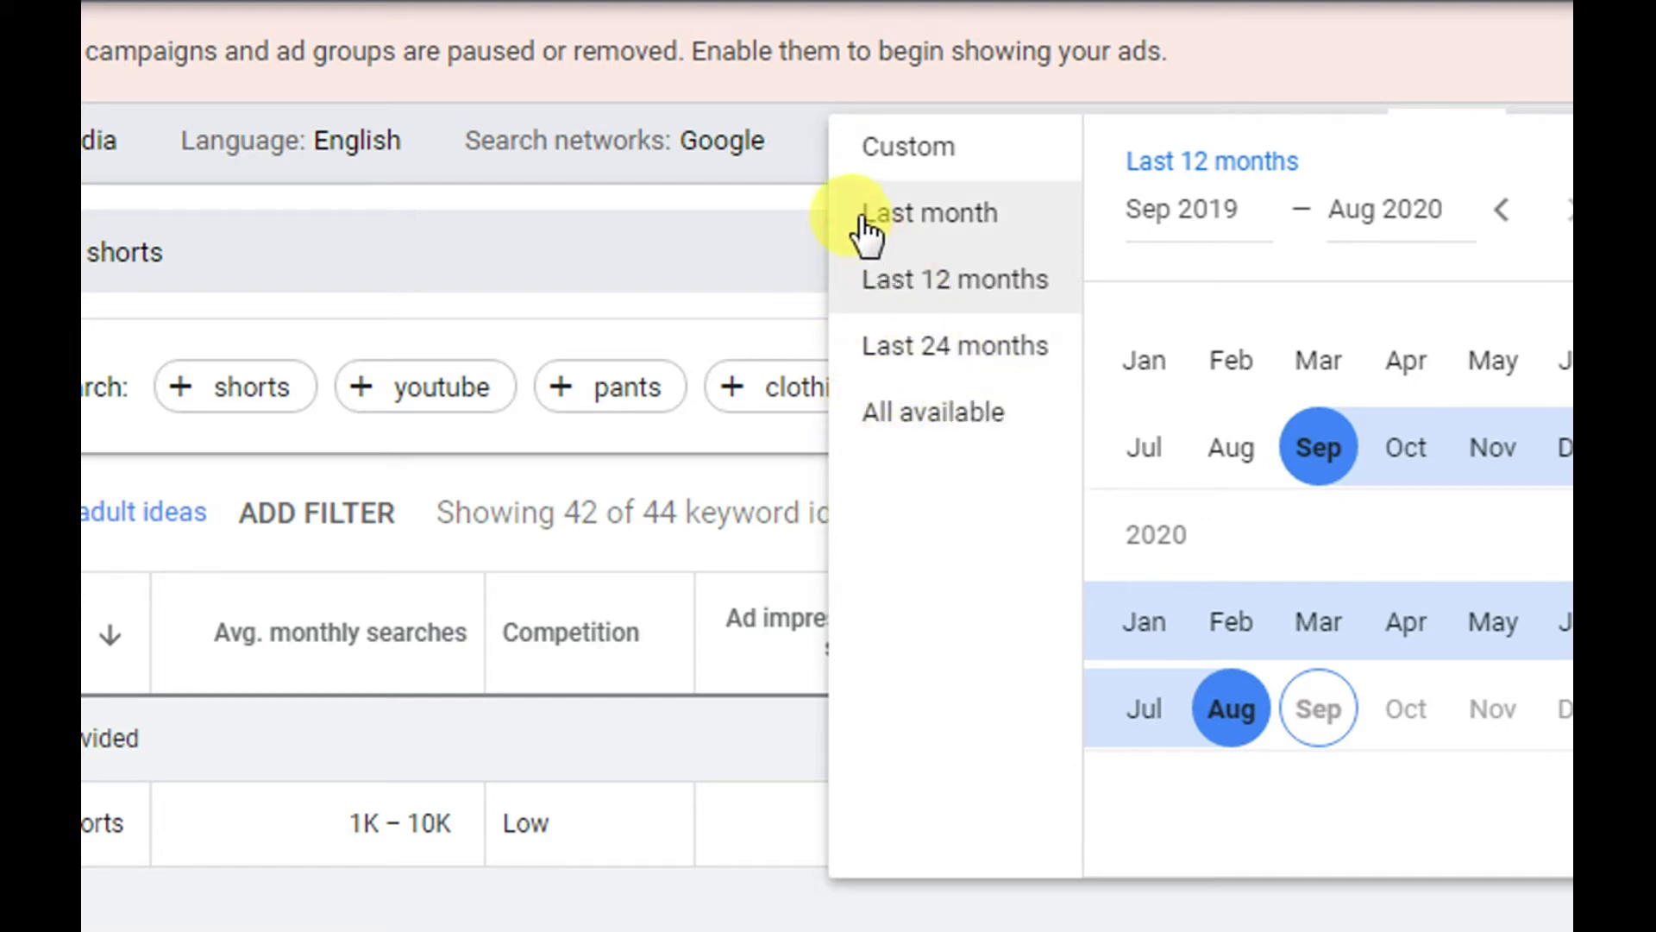
left_click(983, 215)
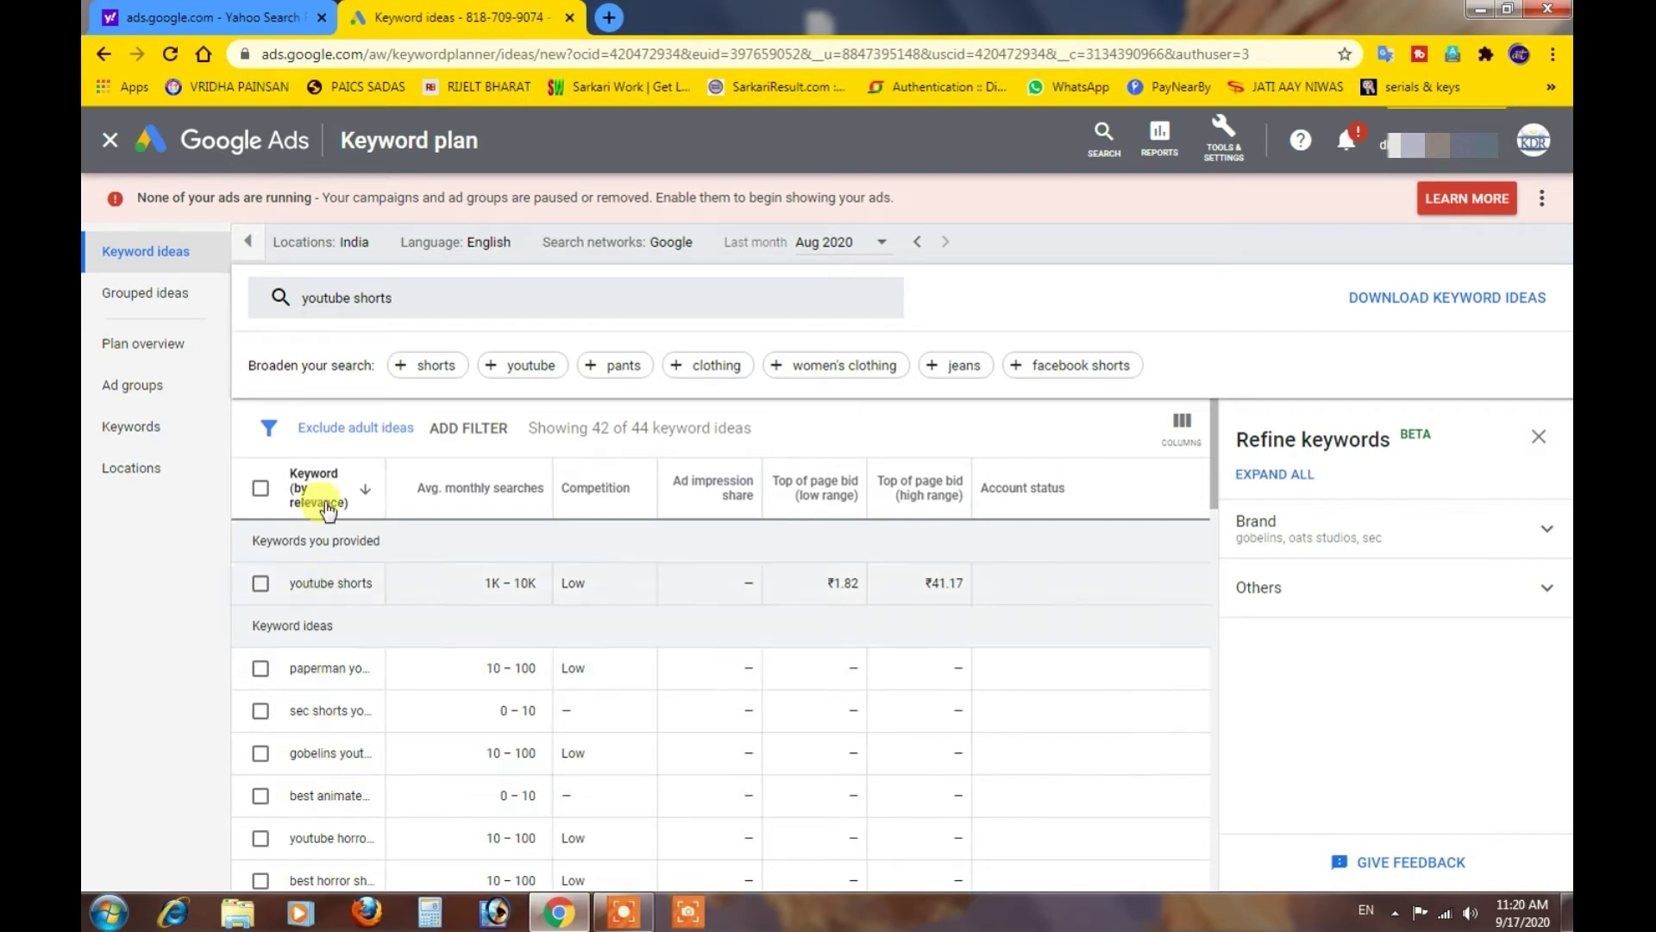
Read the explanations of the average monthly searches, competition, ad impression share and low-range top of page bid columns.
mouse_move(450, 499)
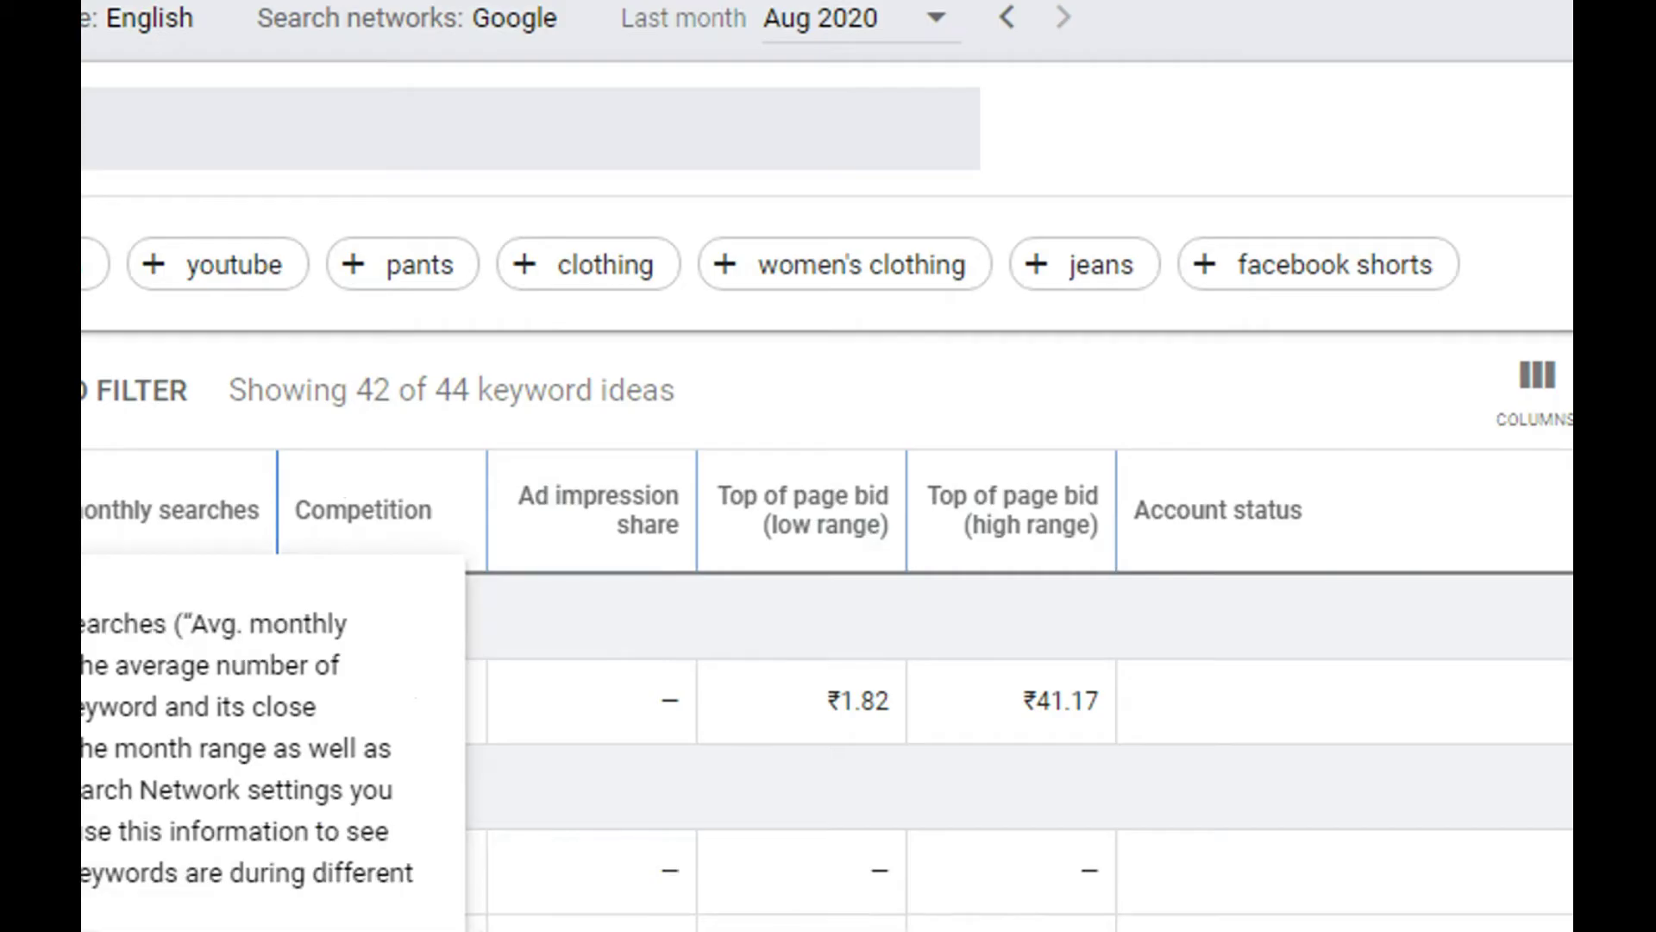
mouse_move(314, 536)
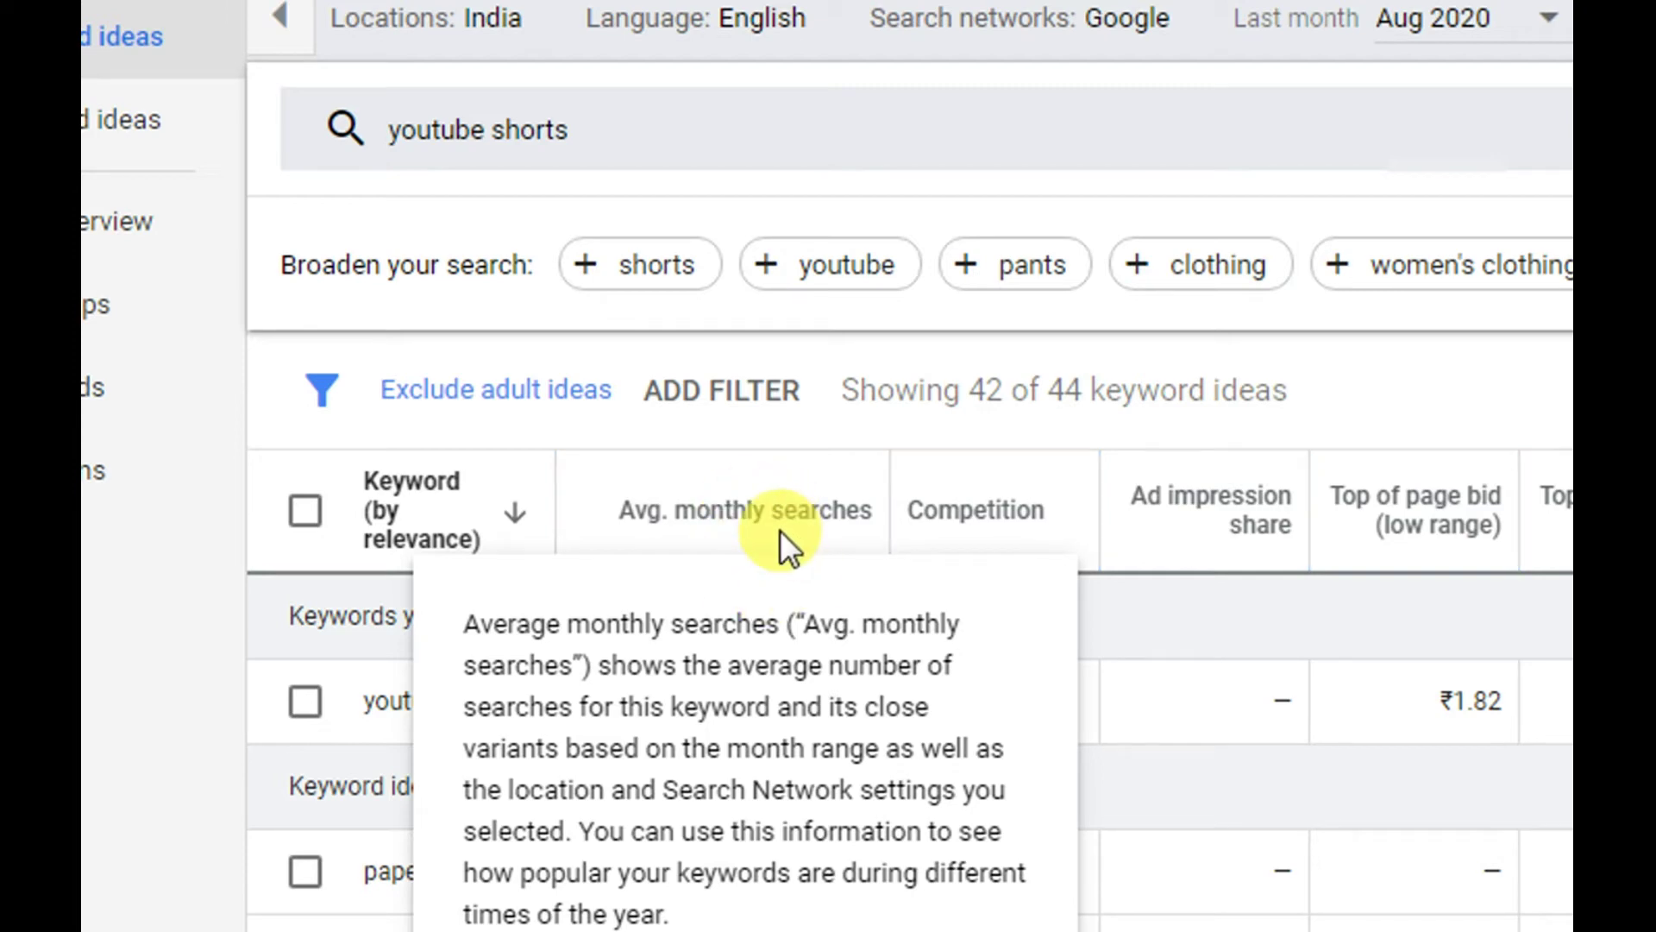
mouse_move(990, 539)
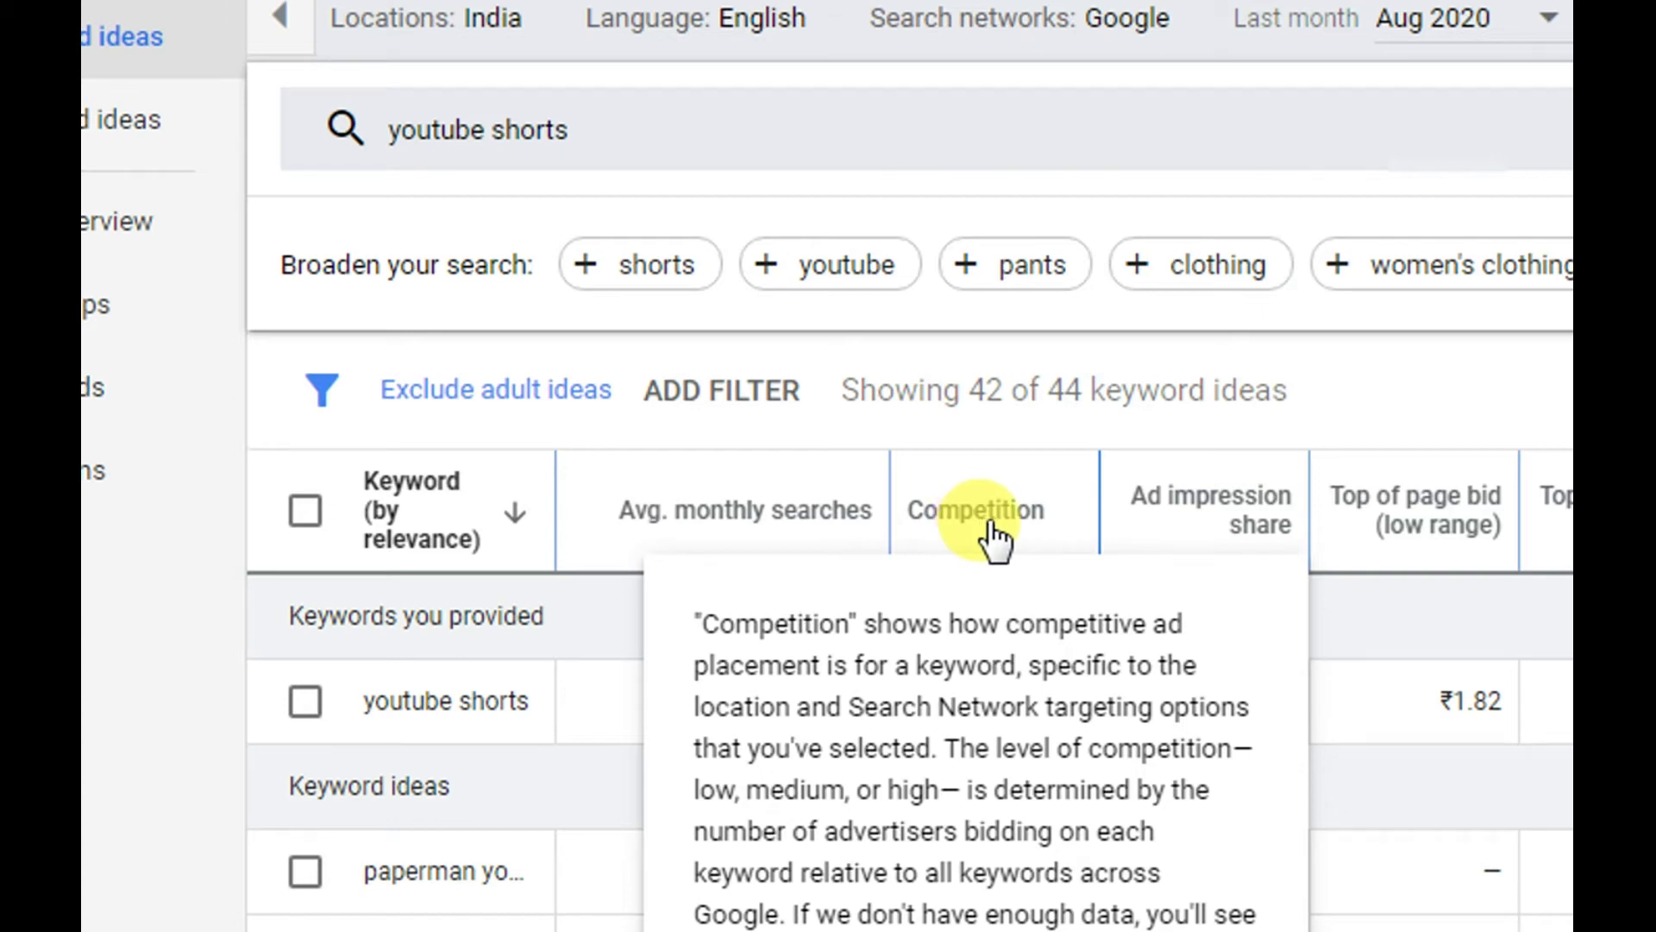
mouse_move(1160, 535)
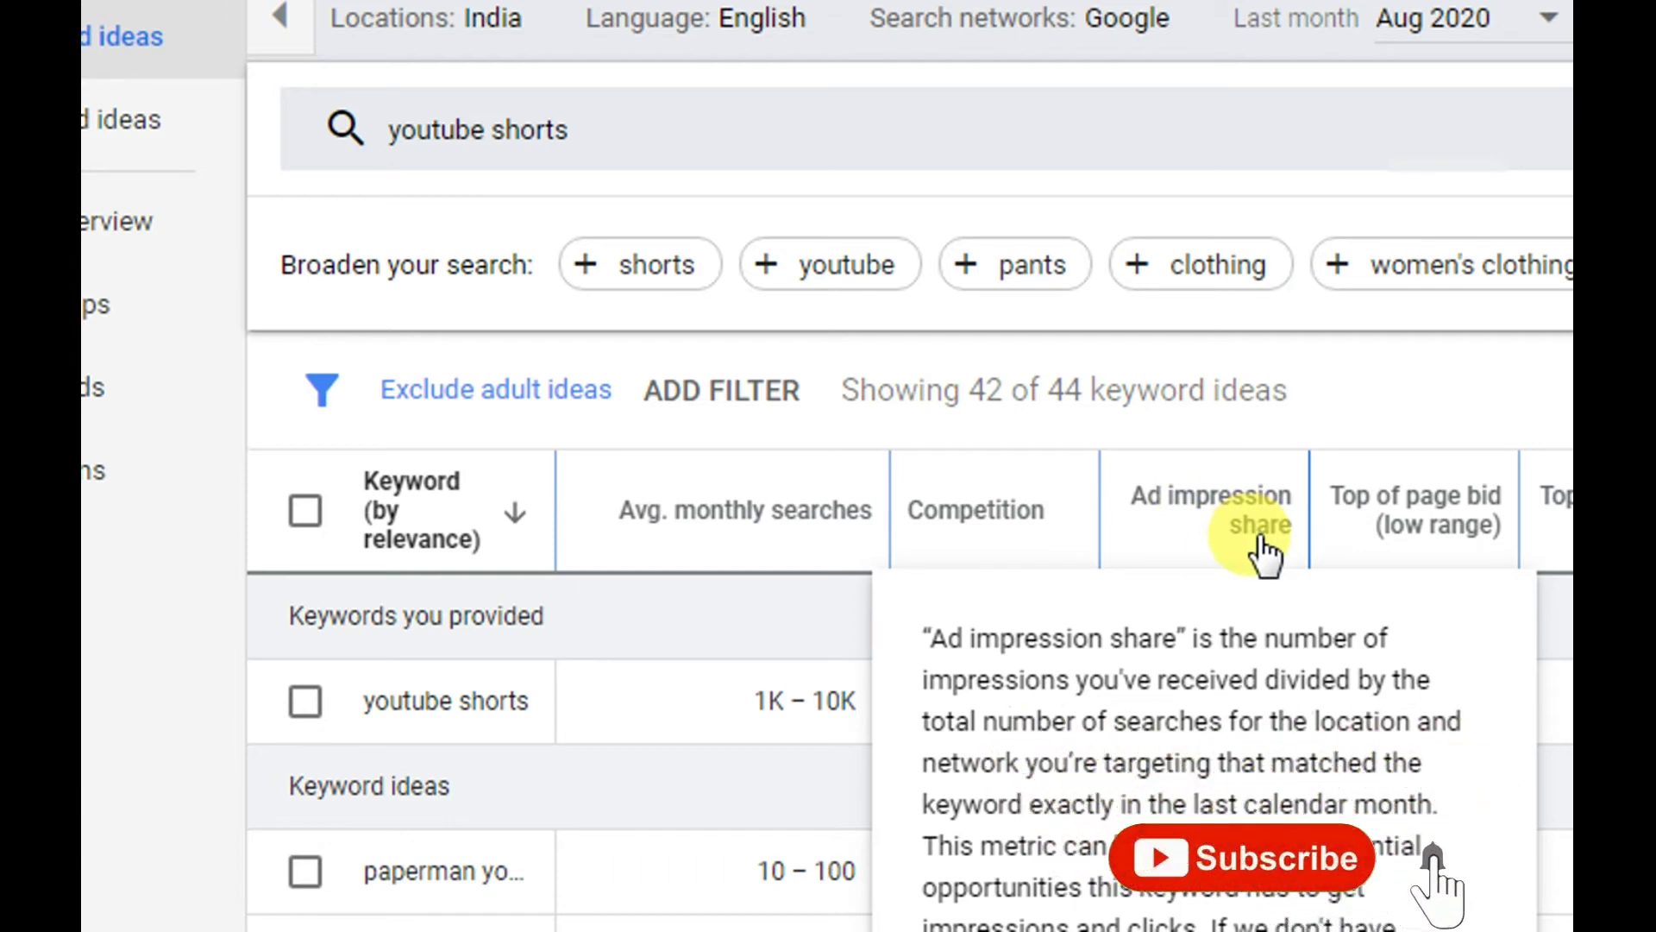
mouse_move(1376, 523)
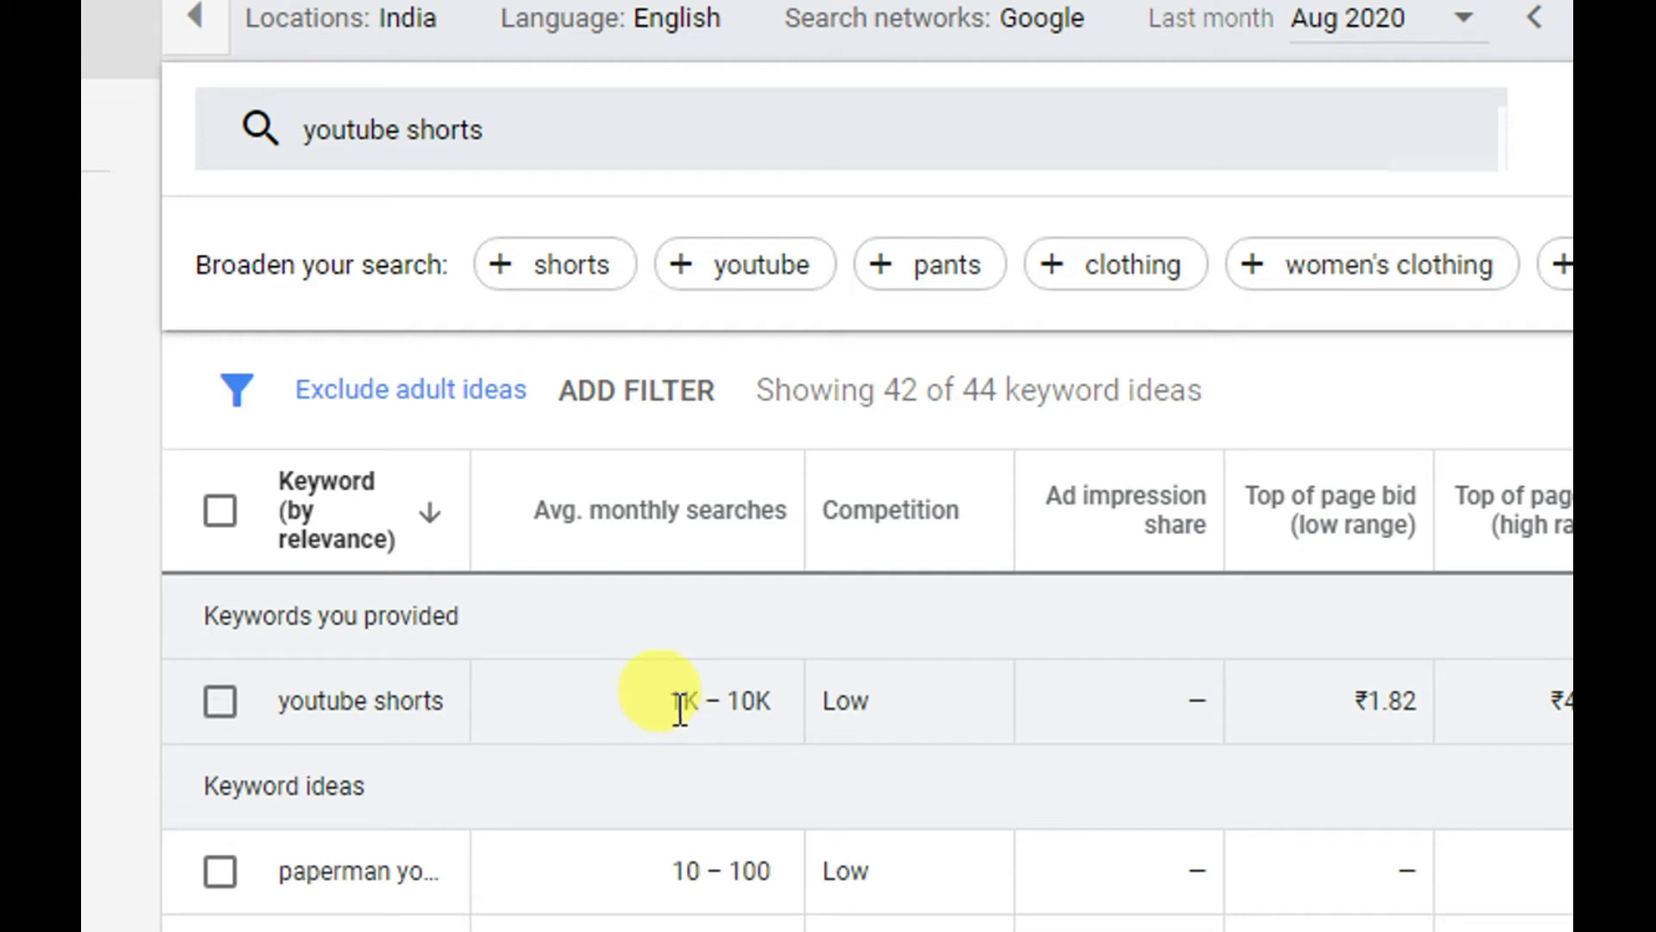
Examine the average monthly searches and competition level for the provided keyword "youtube shorts".
left_click_drag(670, 701, 775, 702)
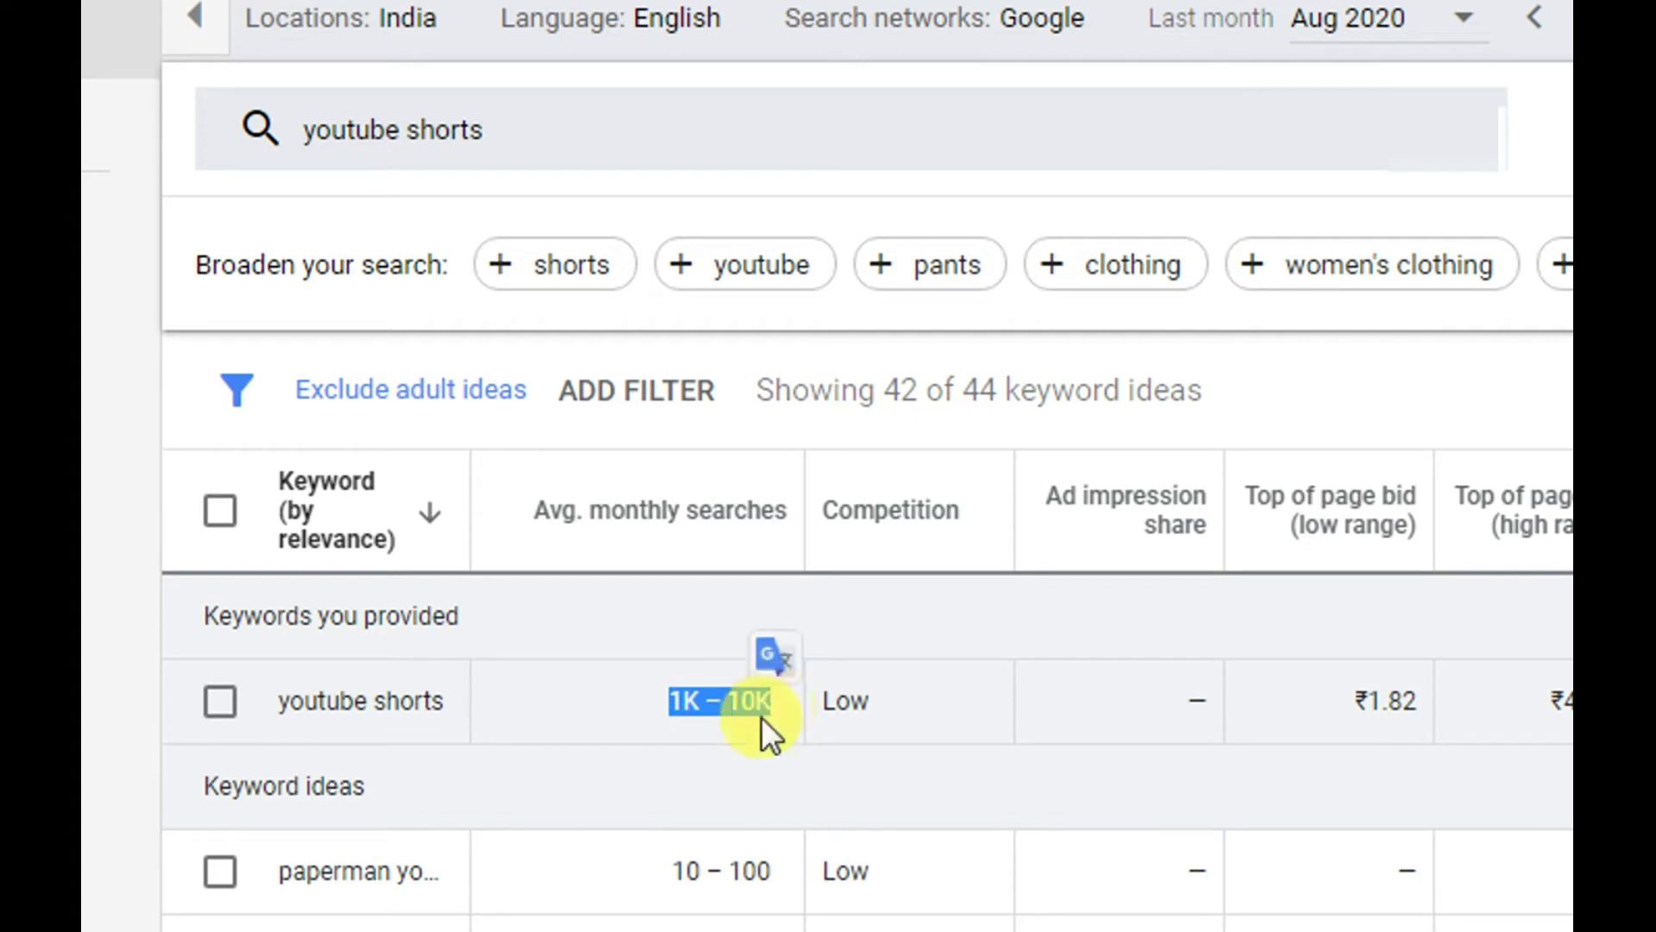
left_click(647, 696)
left_click_drag(657, 696, 773, 695)
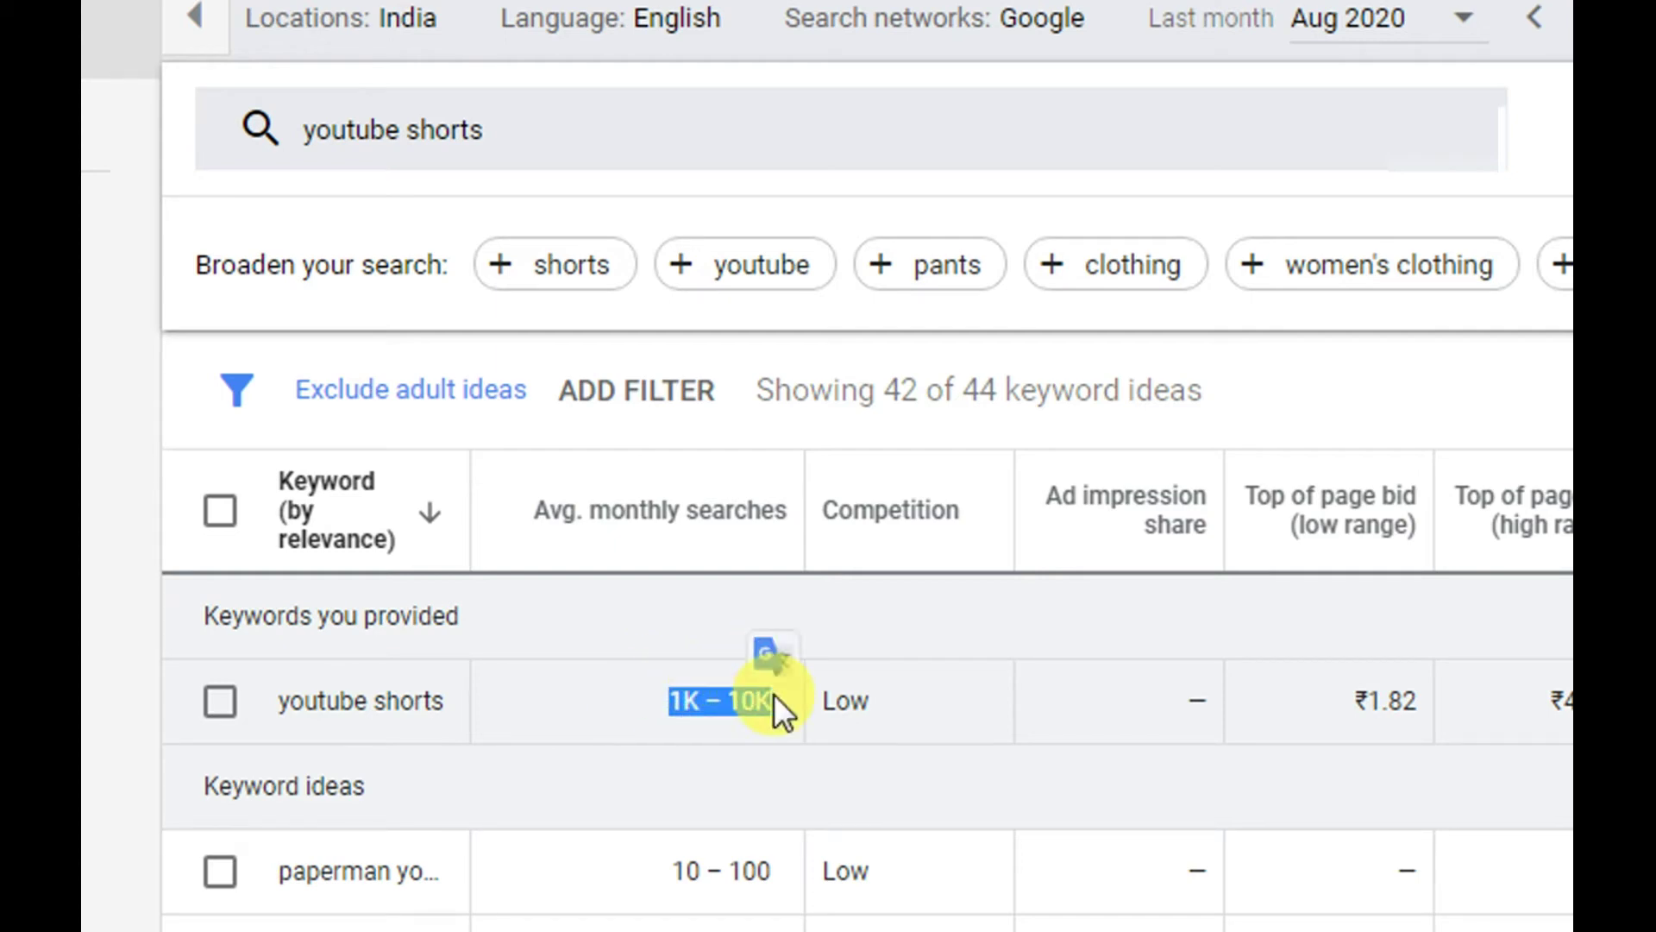
left_click_drag(816, 704, 882, 702)
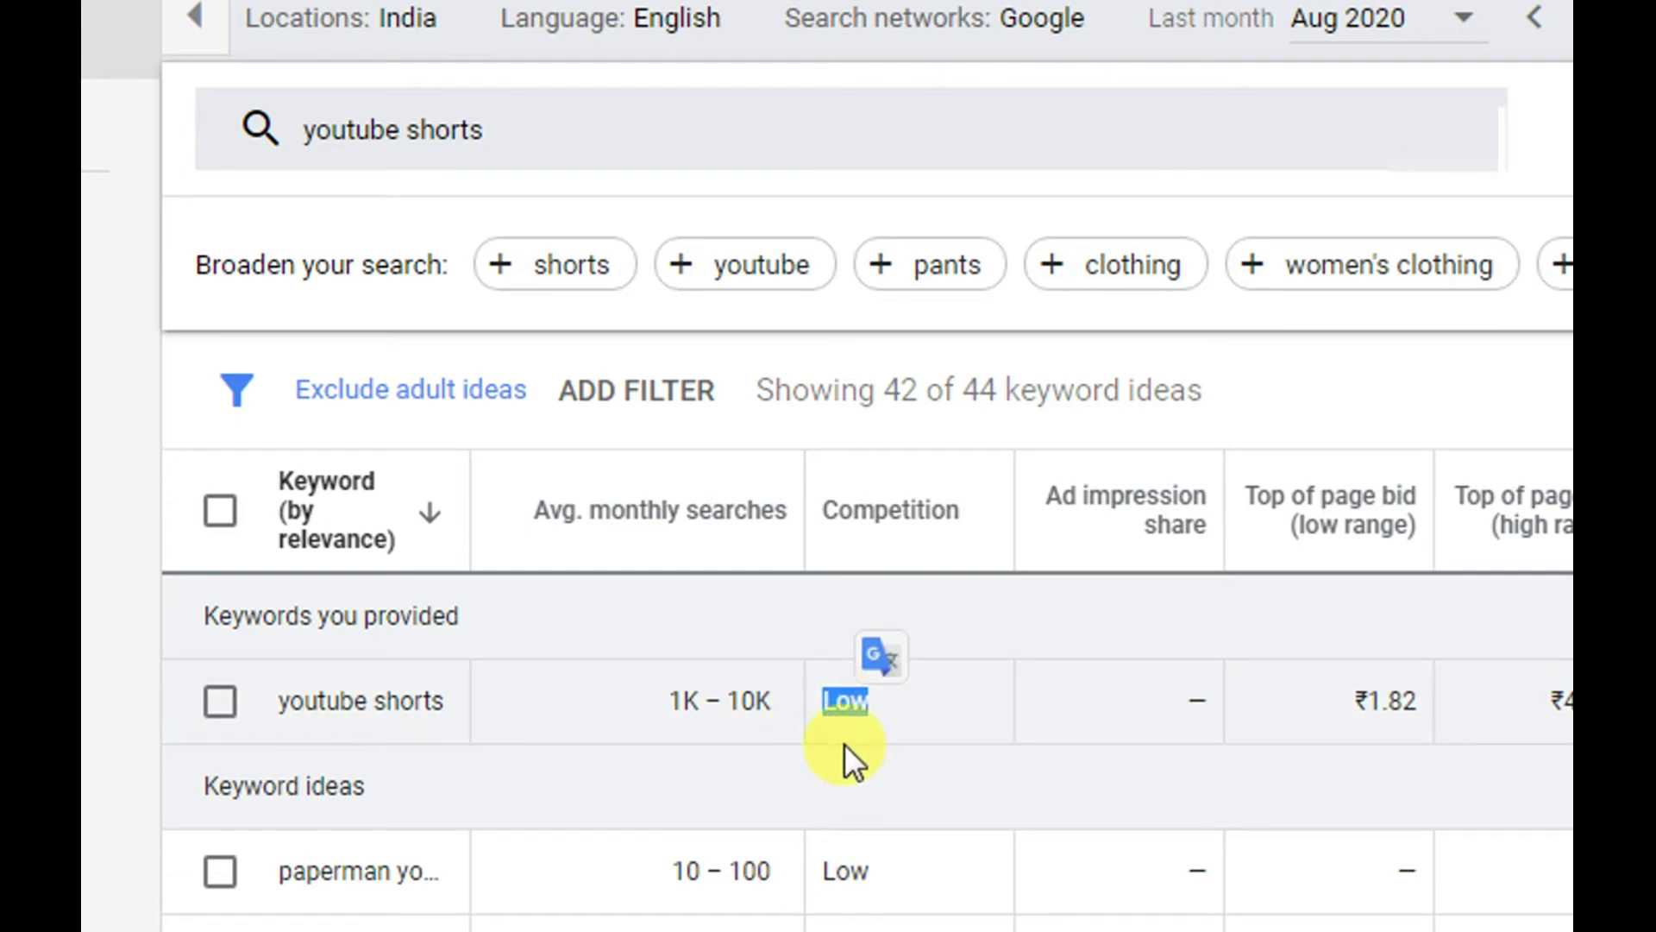
left_click(681, 699)
left_click_drag(681, 699, 775, 704)
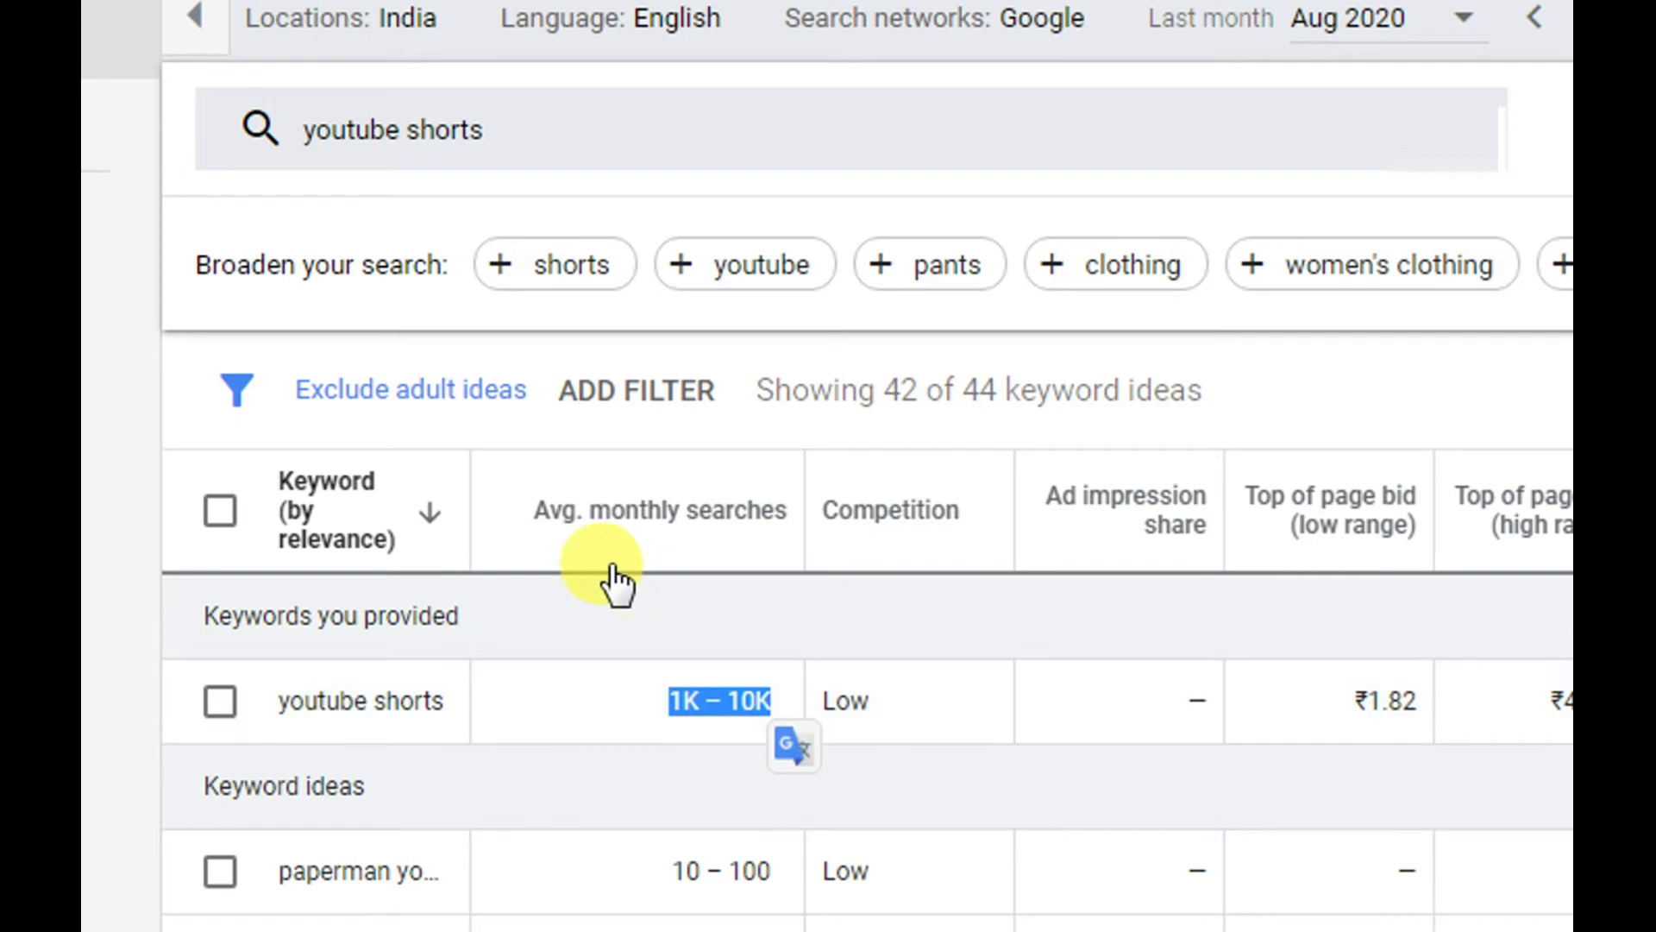
mouse_move(650, 534)
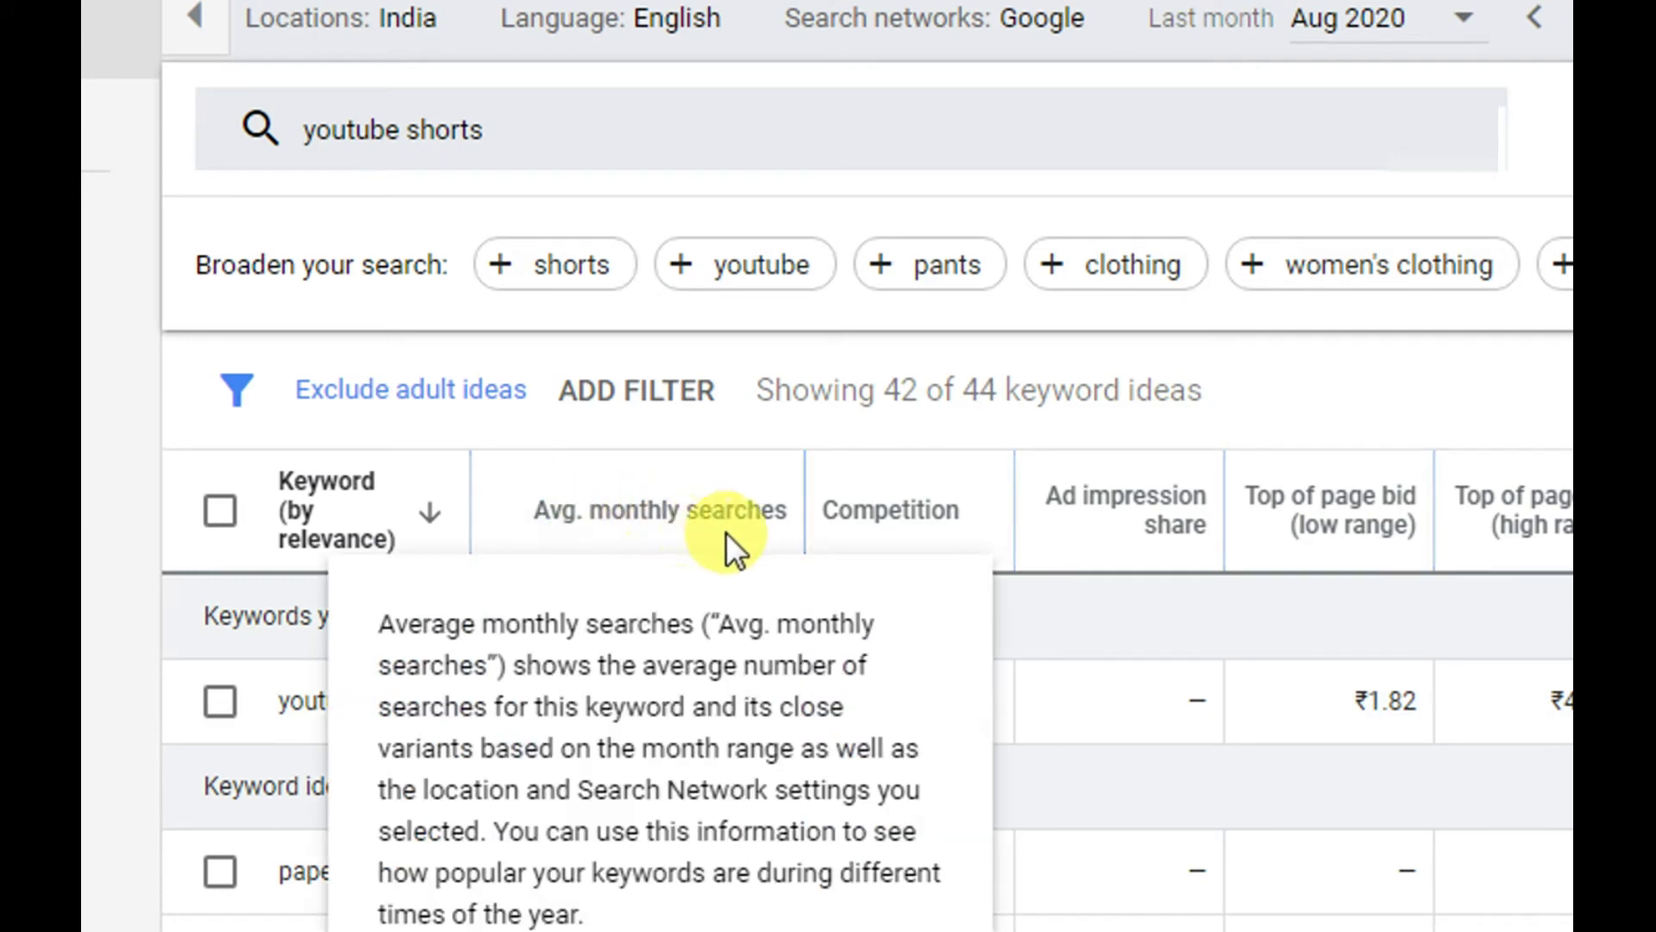
left_click(1063, 613)
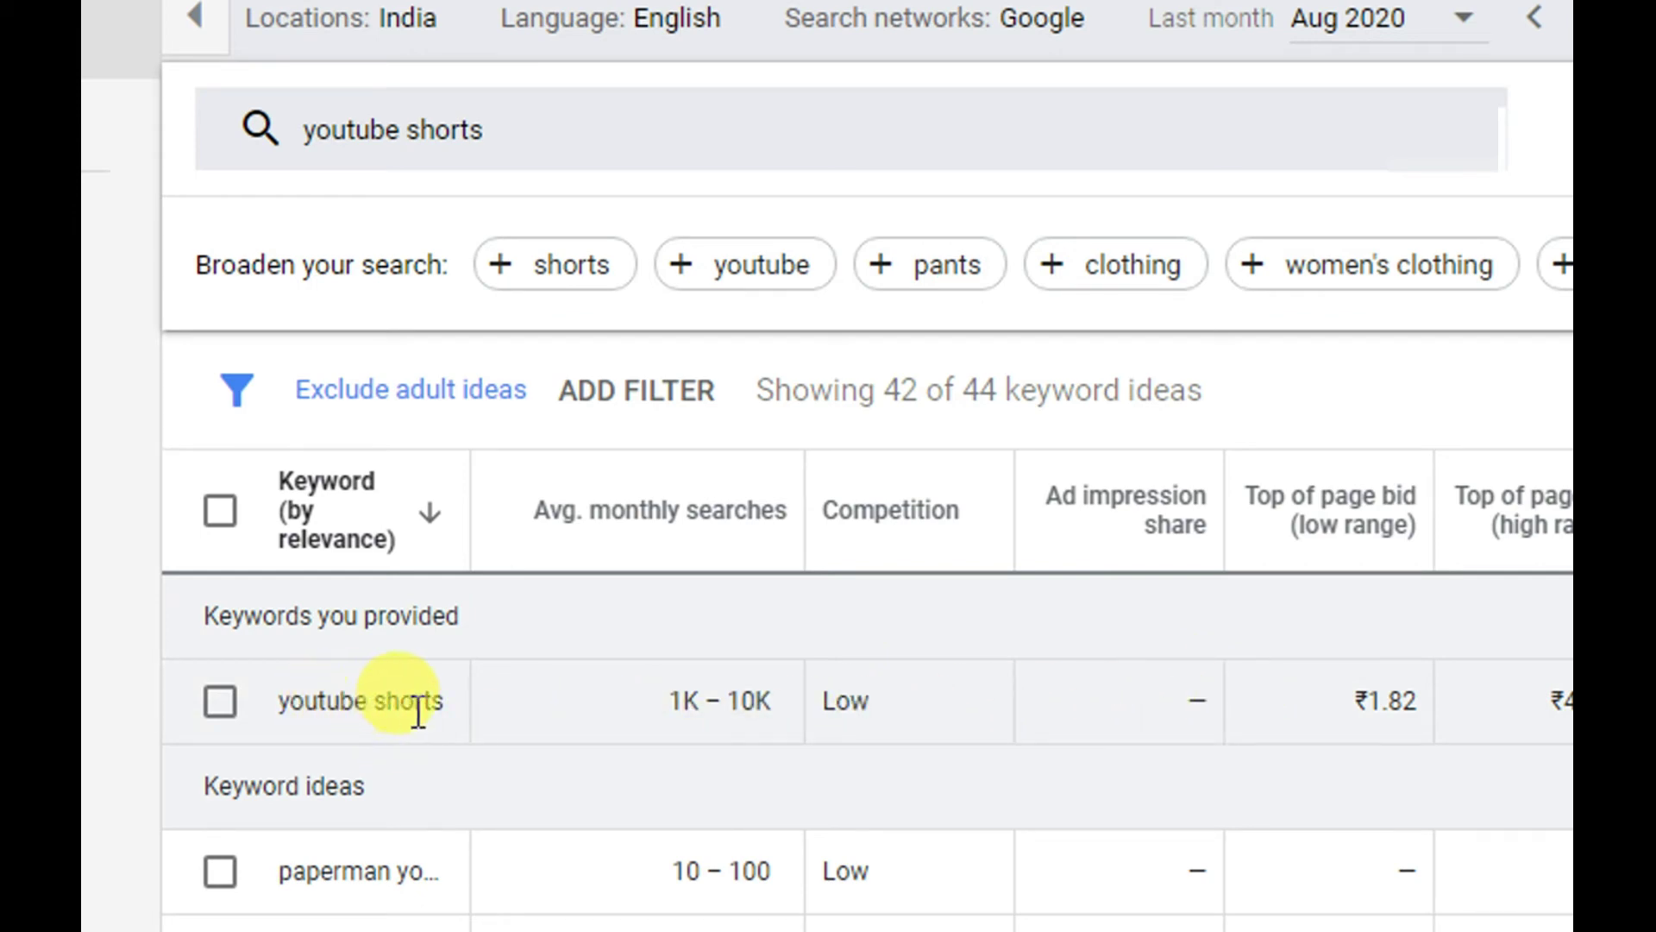
Examine the low and high top of page bids for "youtube shorts" and look through the suggested keyword ideas.
scroll(1280, 716, "right", 1)
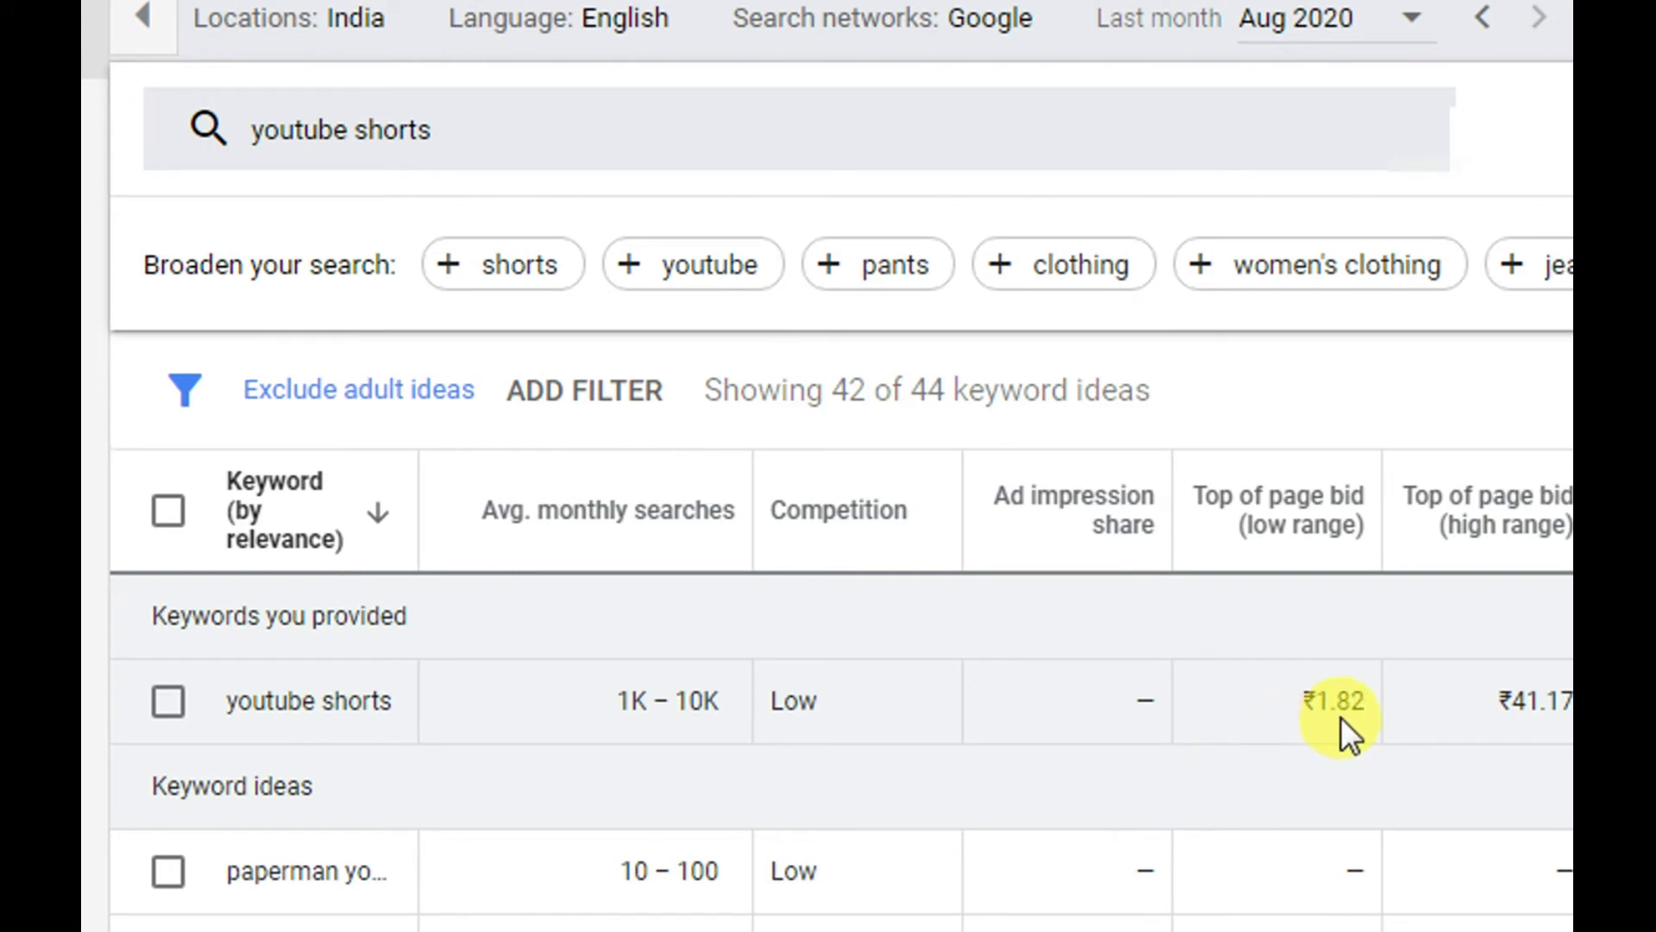
scroll(1342, 716, "right", 3)
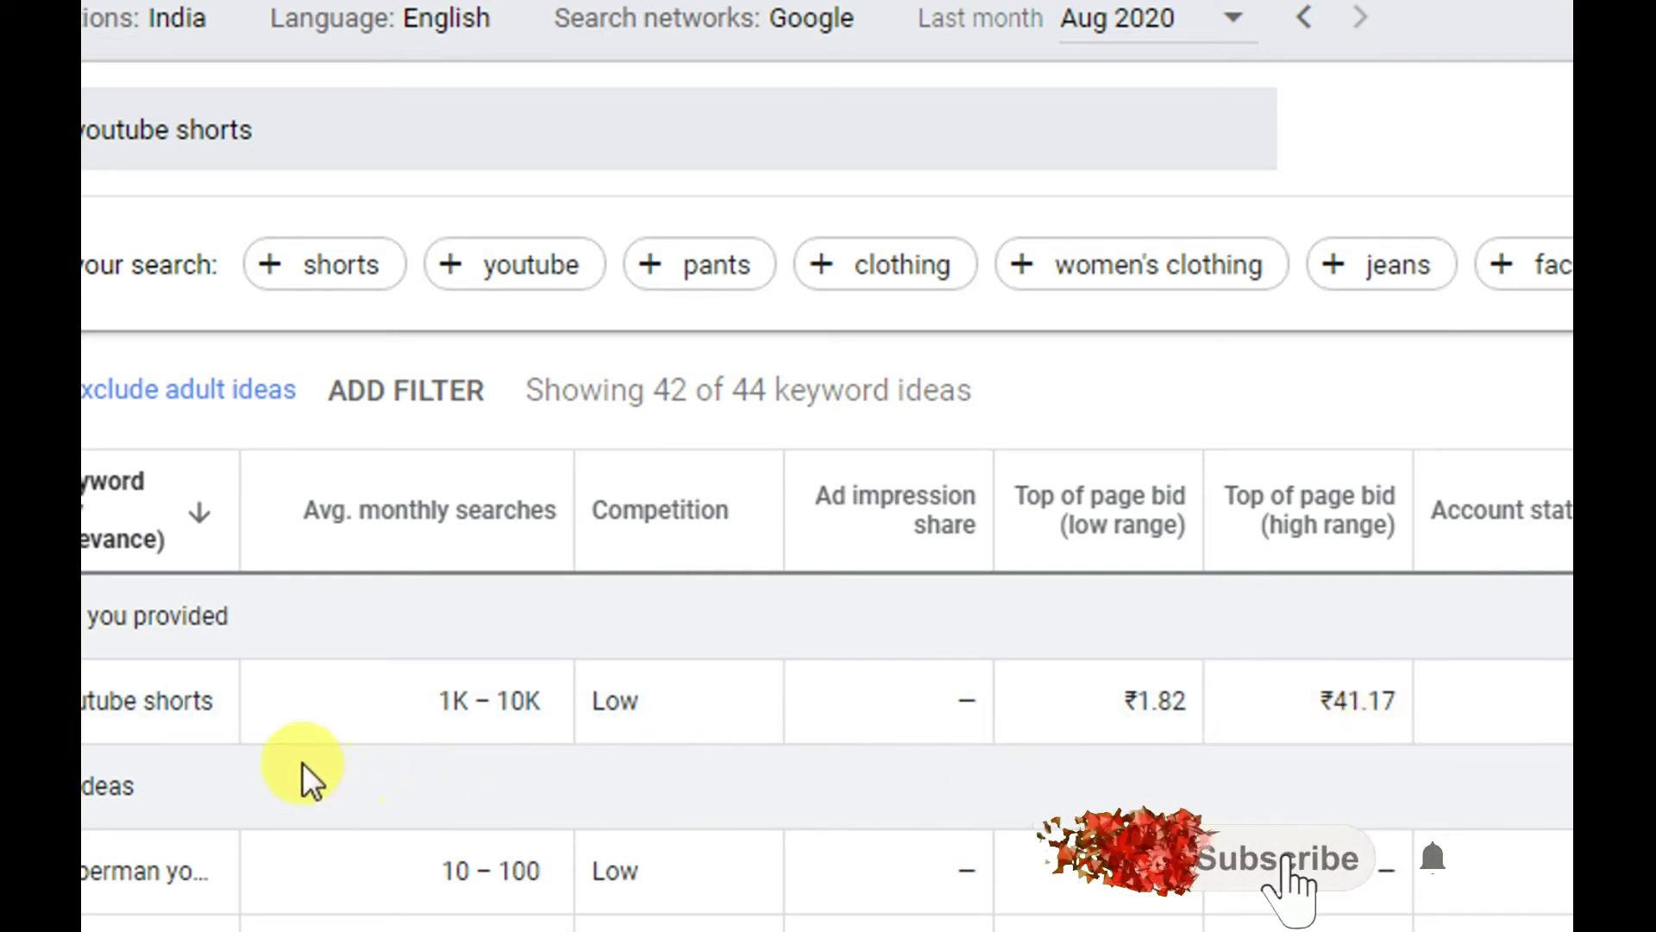
scroll(305, 750, "left", 3)
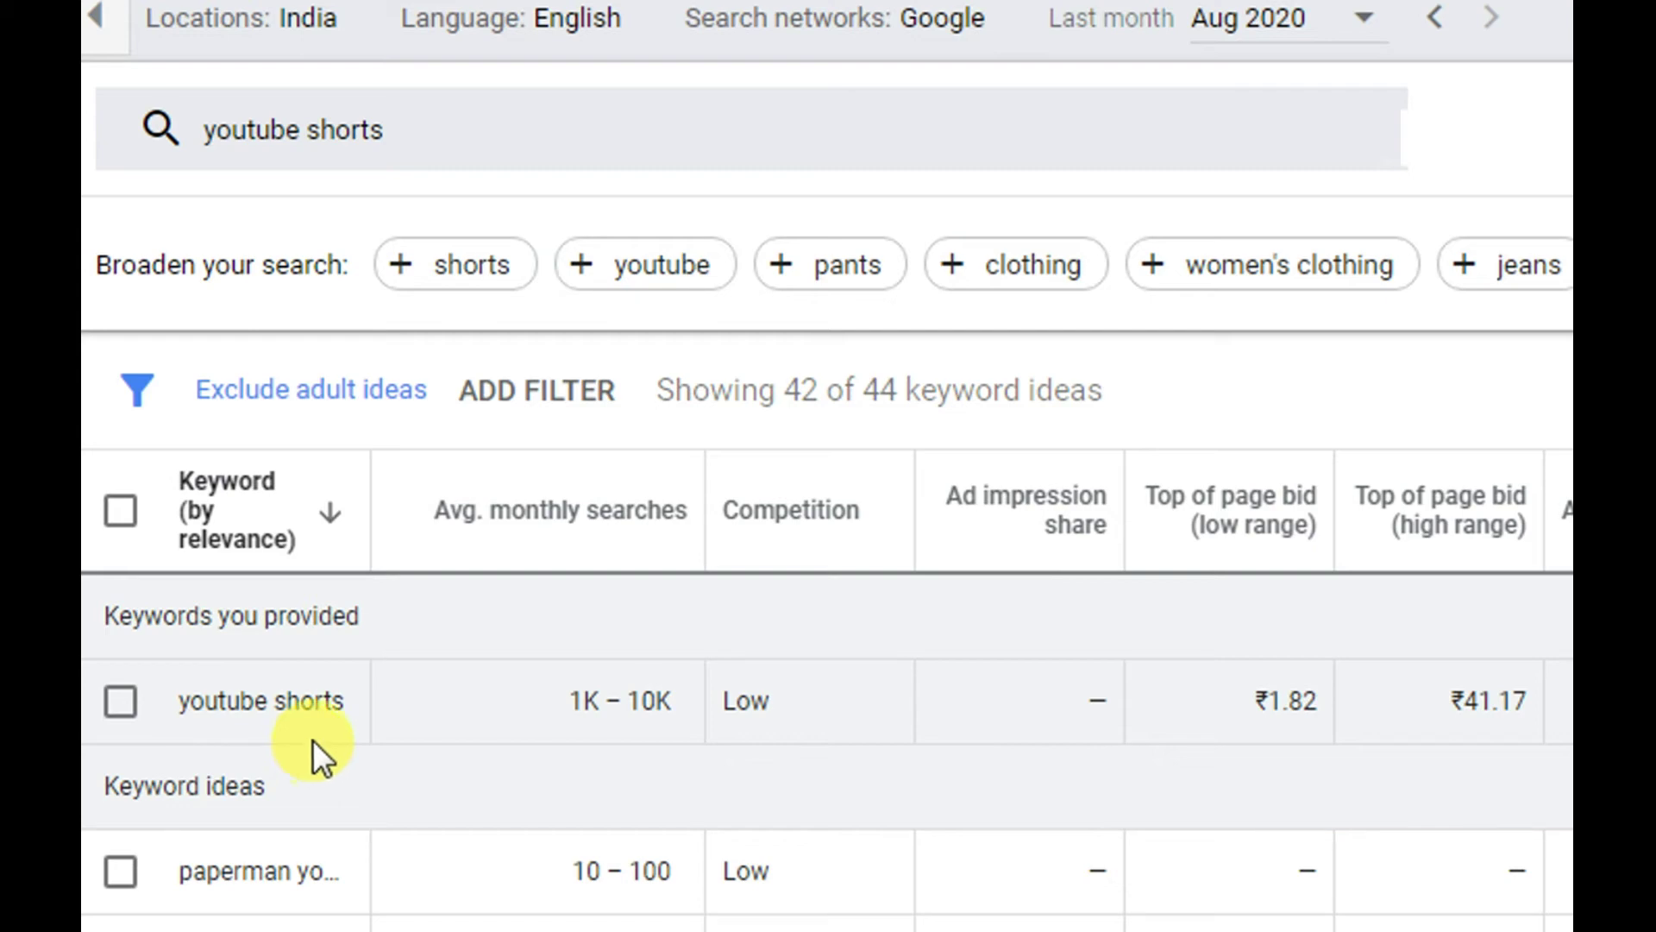
scroll(1349, 728, "right", 2)
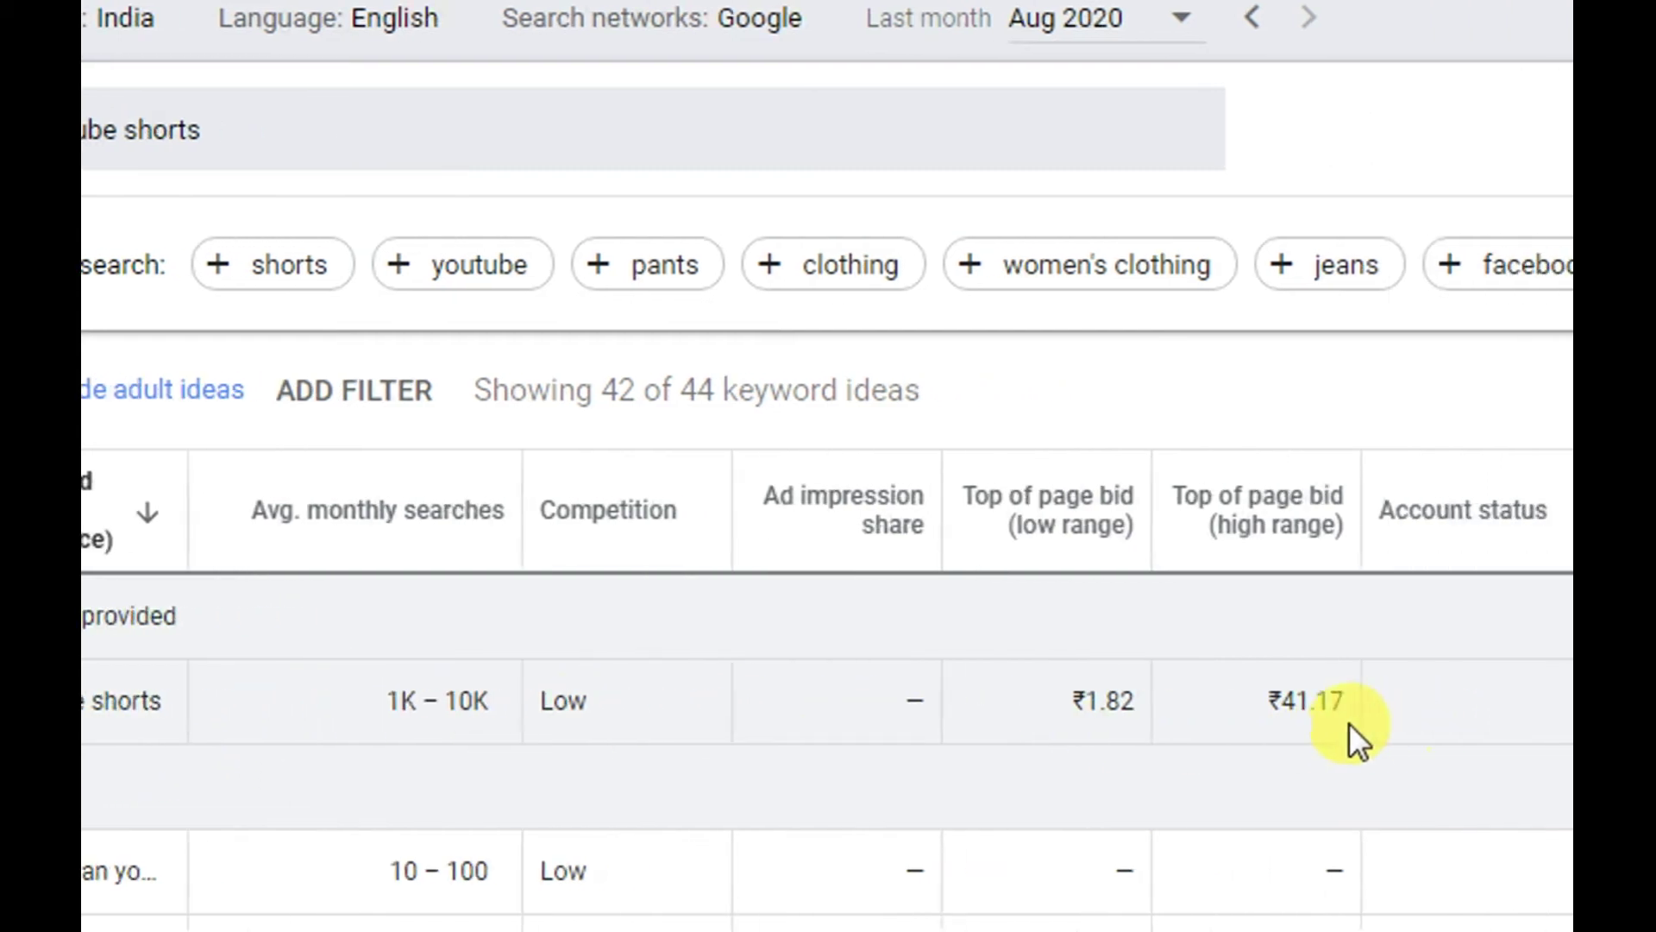
scroll(728, 770, "down", 5)
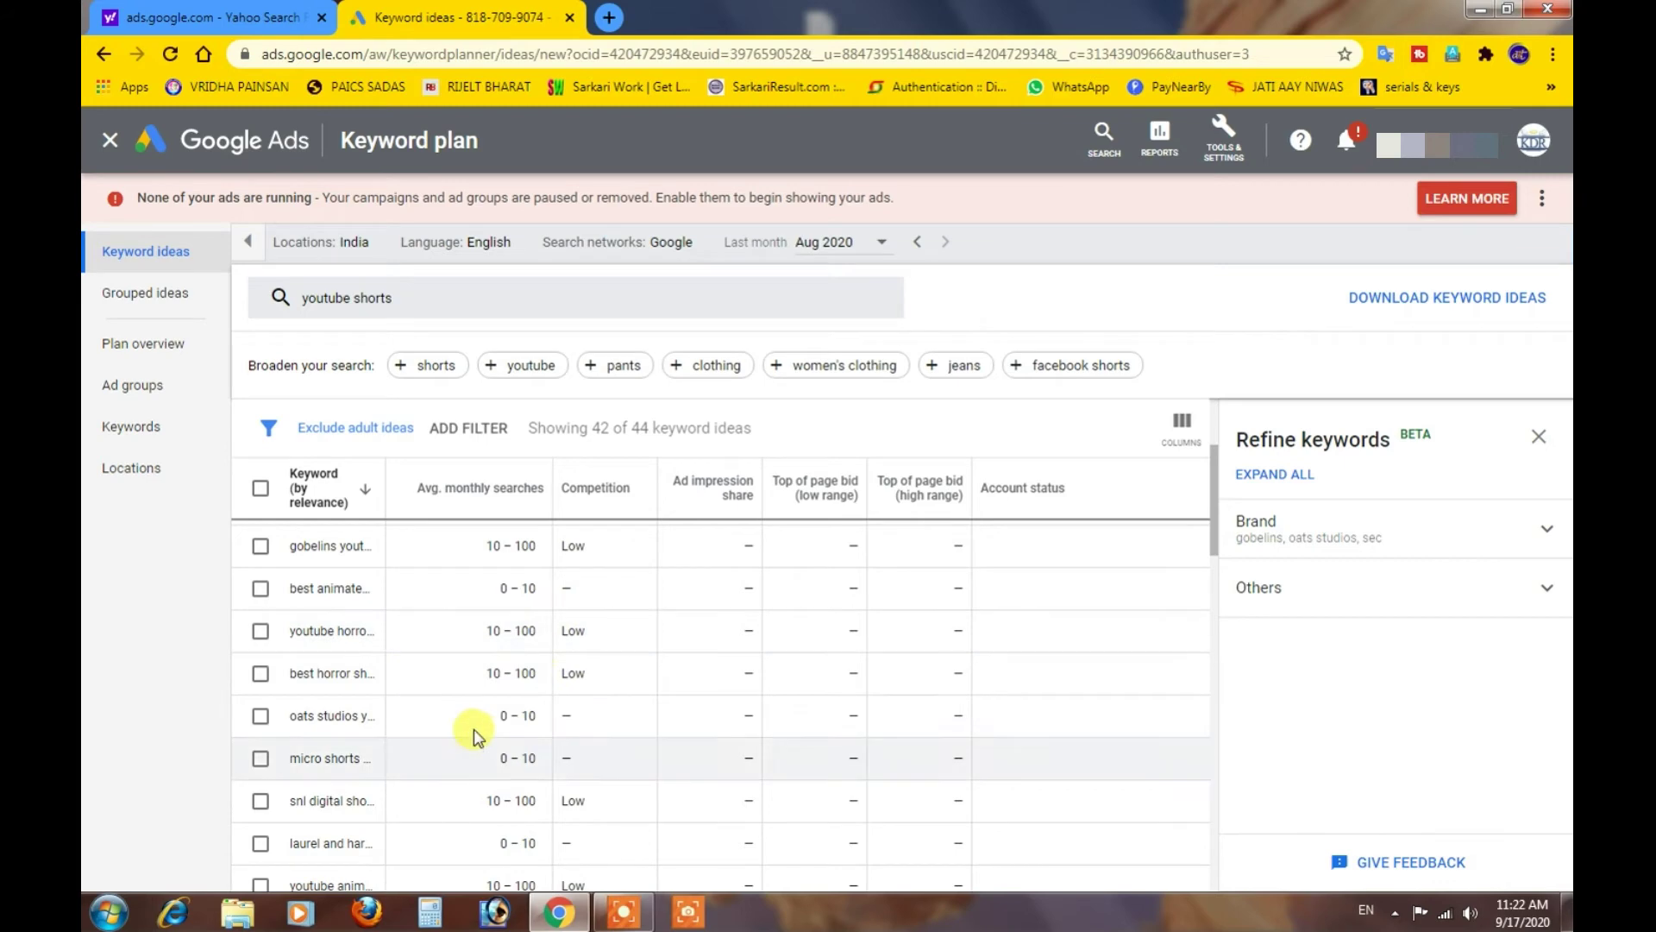
scroll(545, 678, "down", 10)
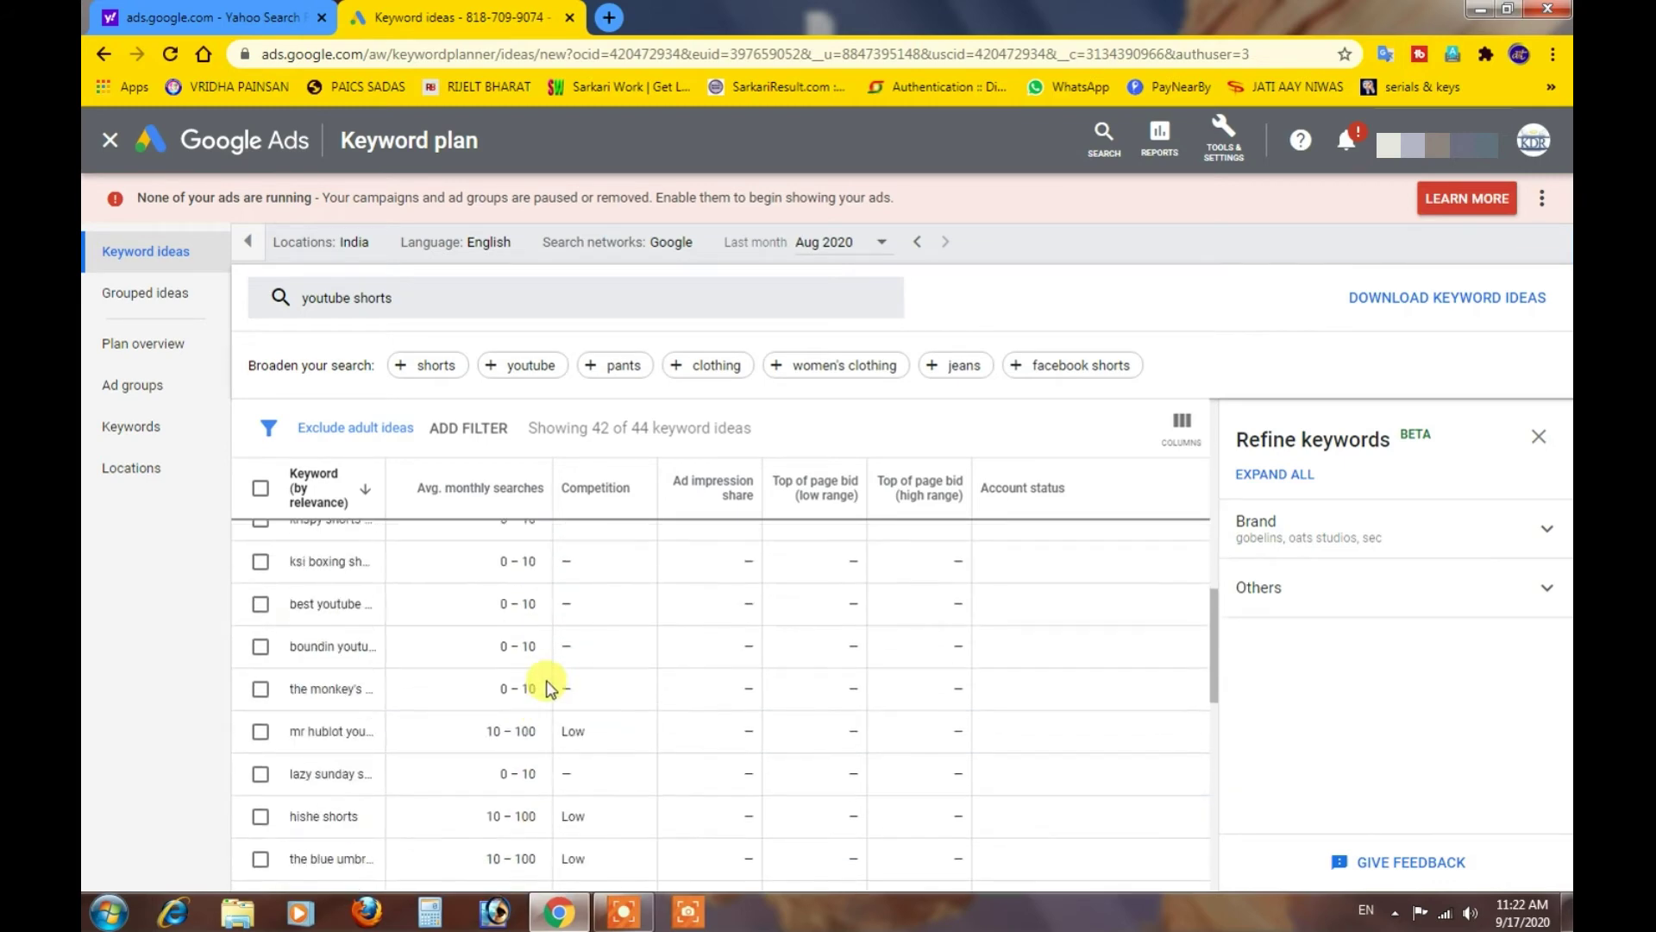
Examine the average monthly searches and competition of the "youtube movi..." keyword idea and look through the rest of the list.
scroll(548, 686, "down", 3)
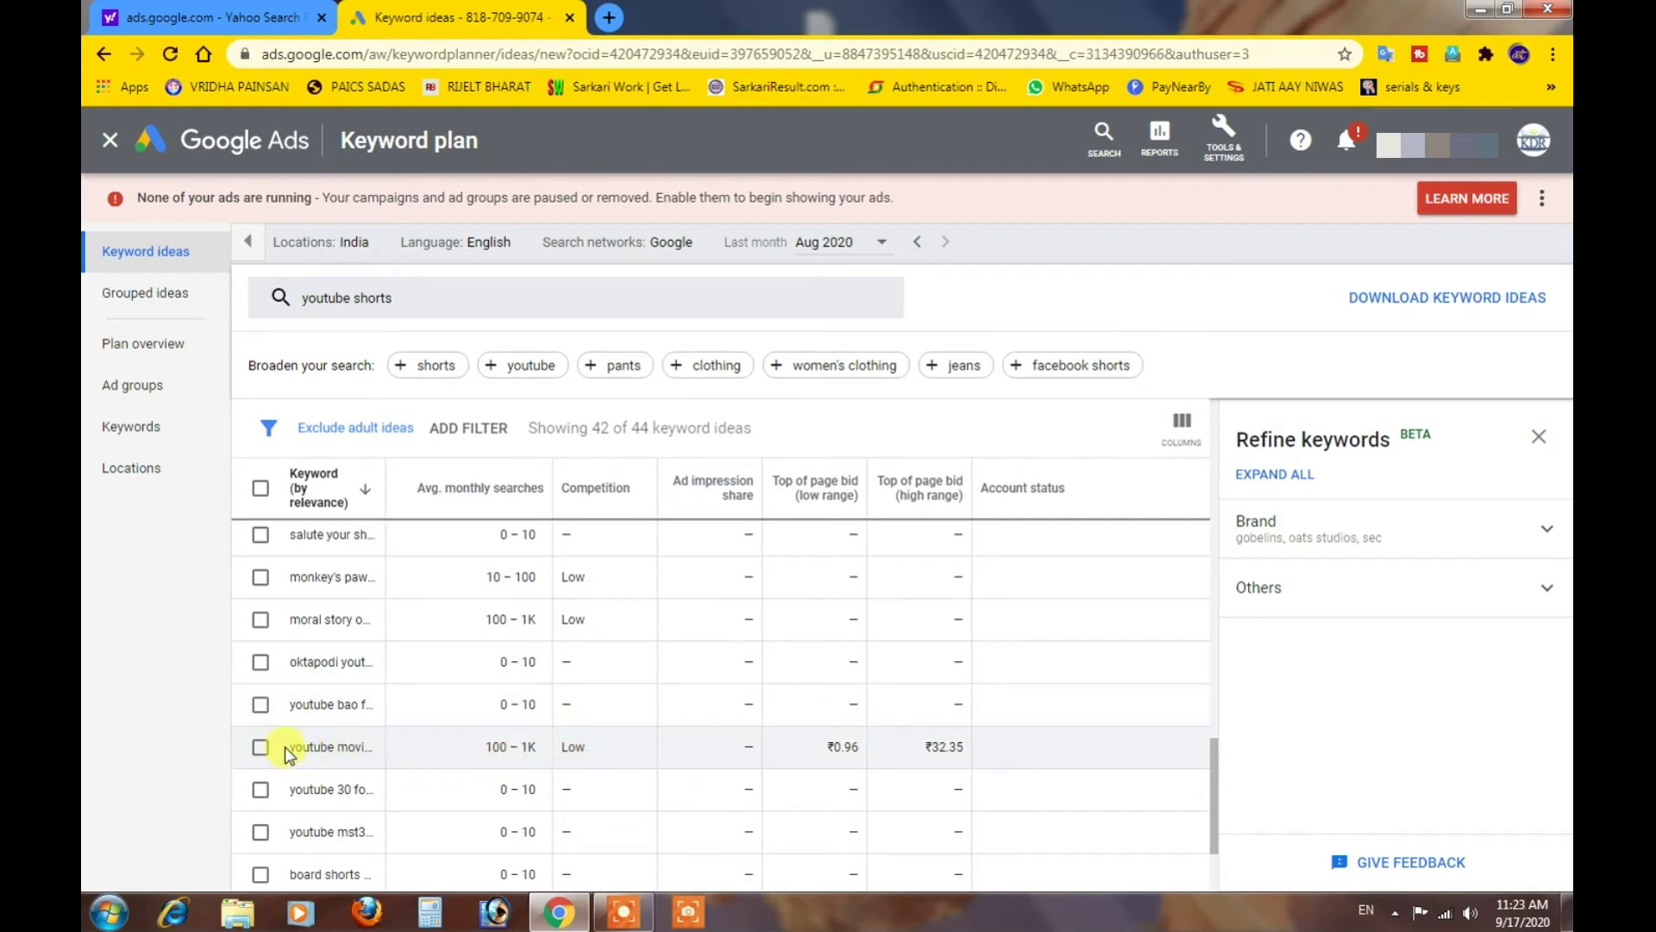
left_click_drag(293, 744, 380, 753)
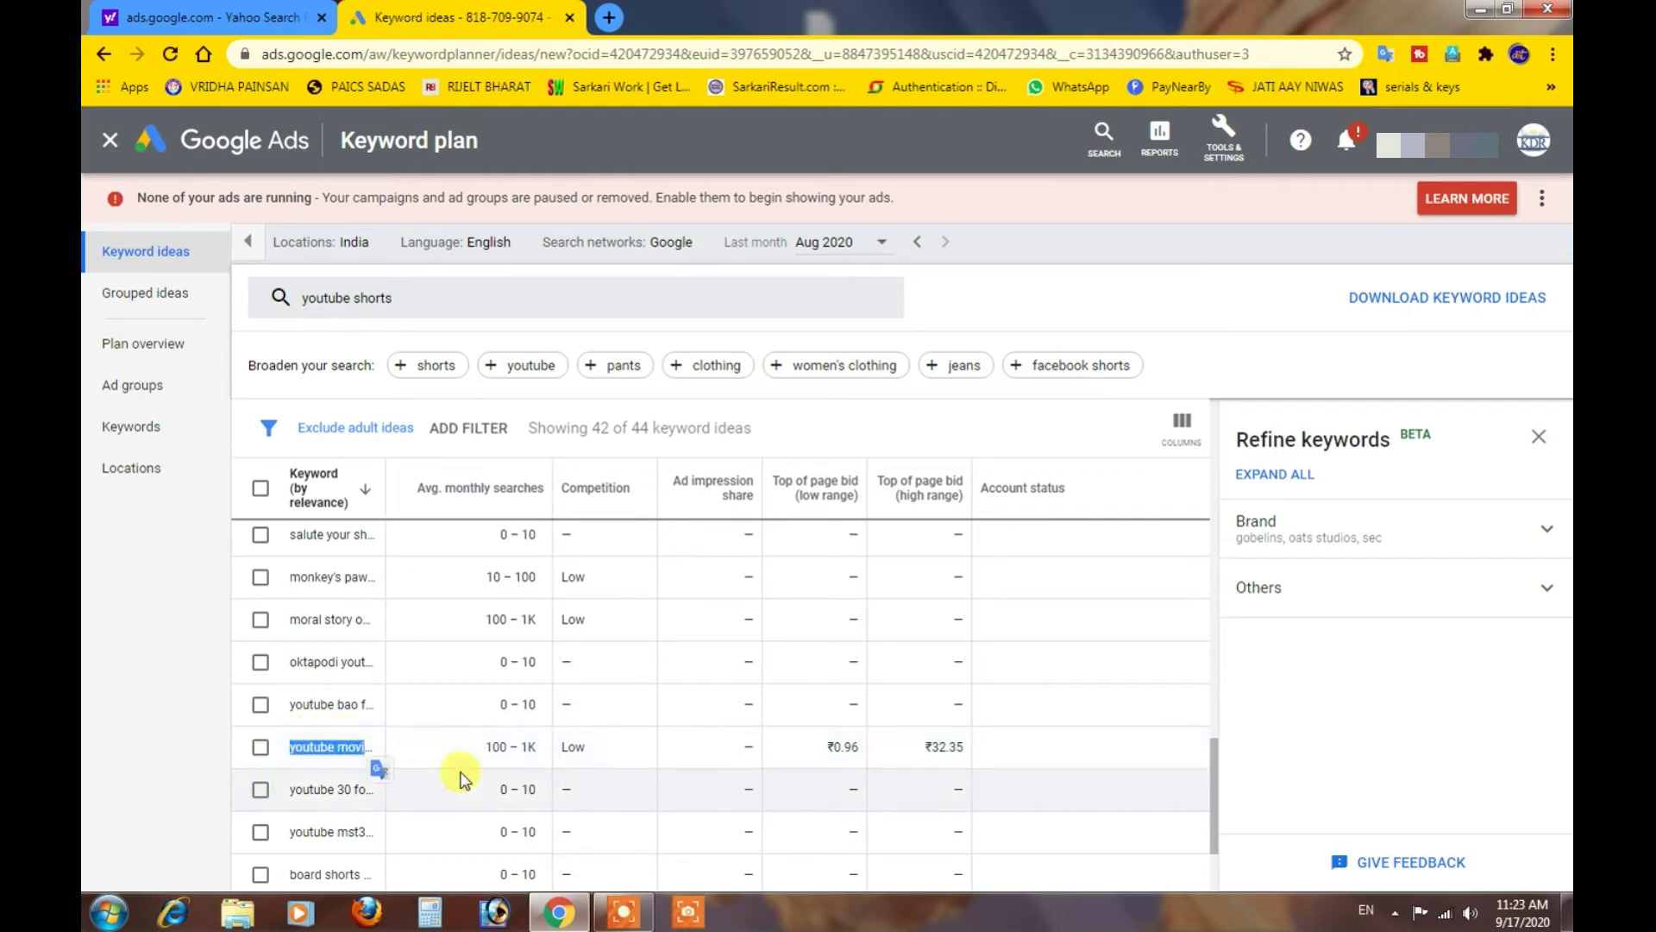
left_click_drag(483, 744, 545, 747)
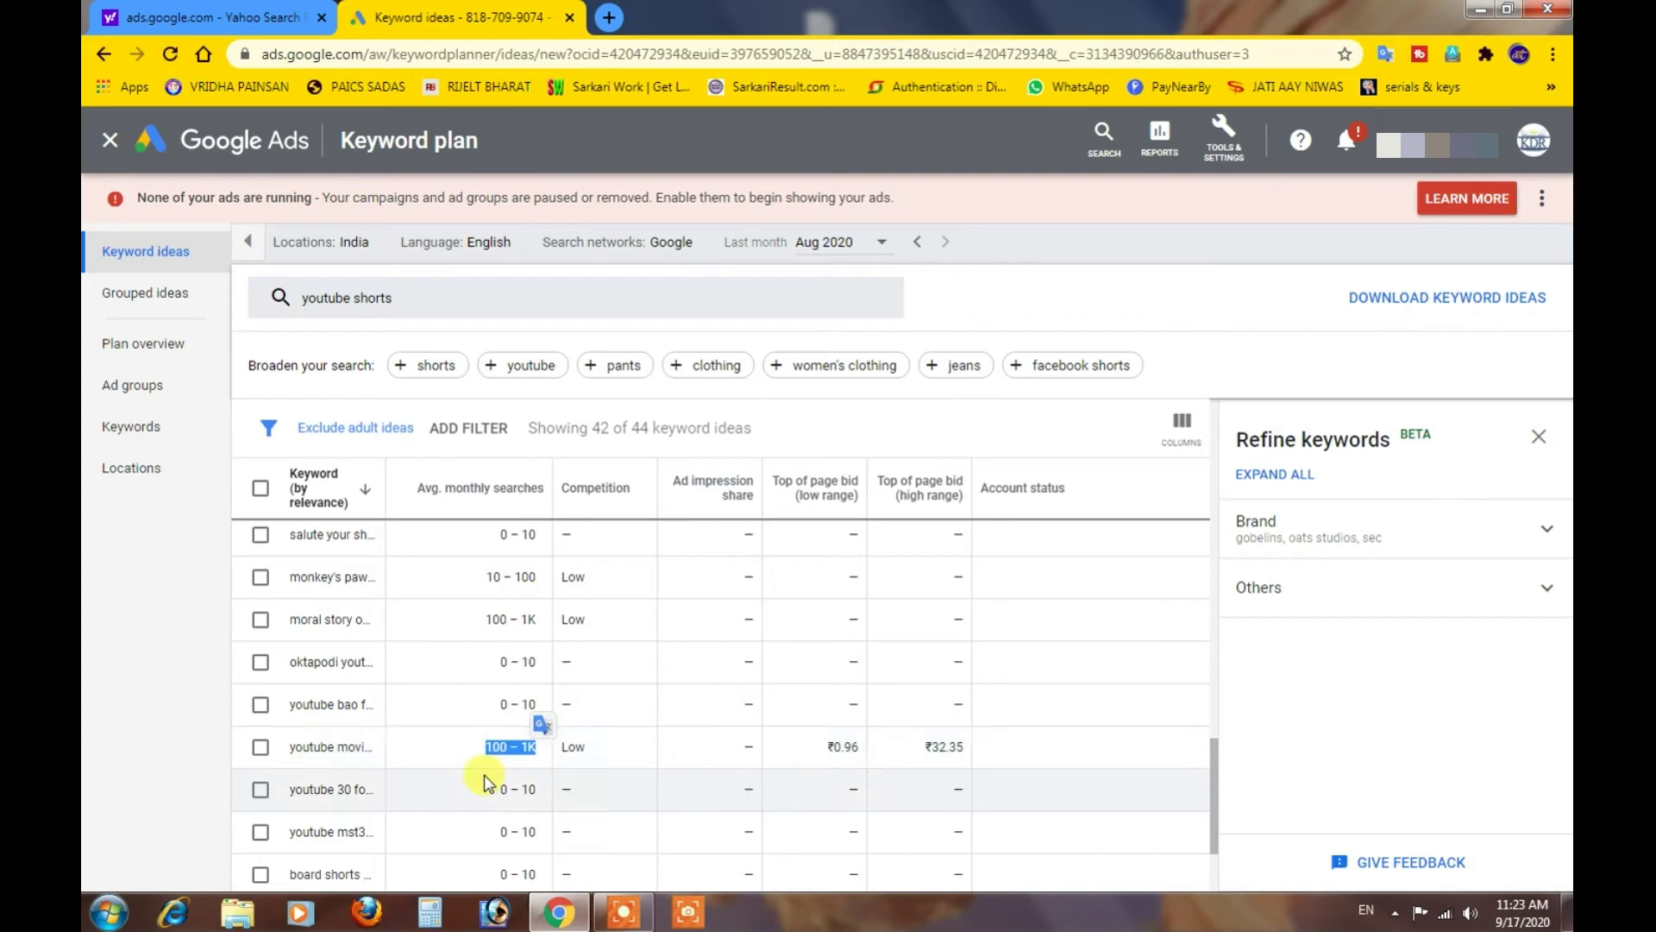
left_click(565, 746)
left_click_drag(597, 745, 608, 746)
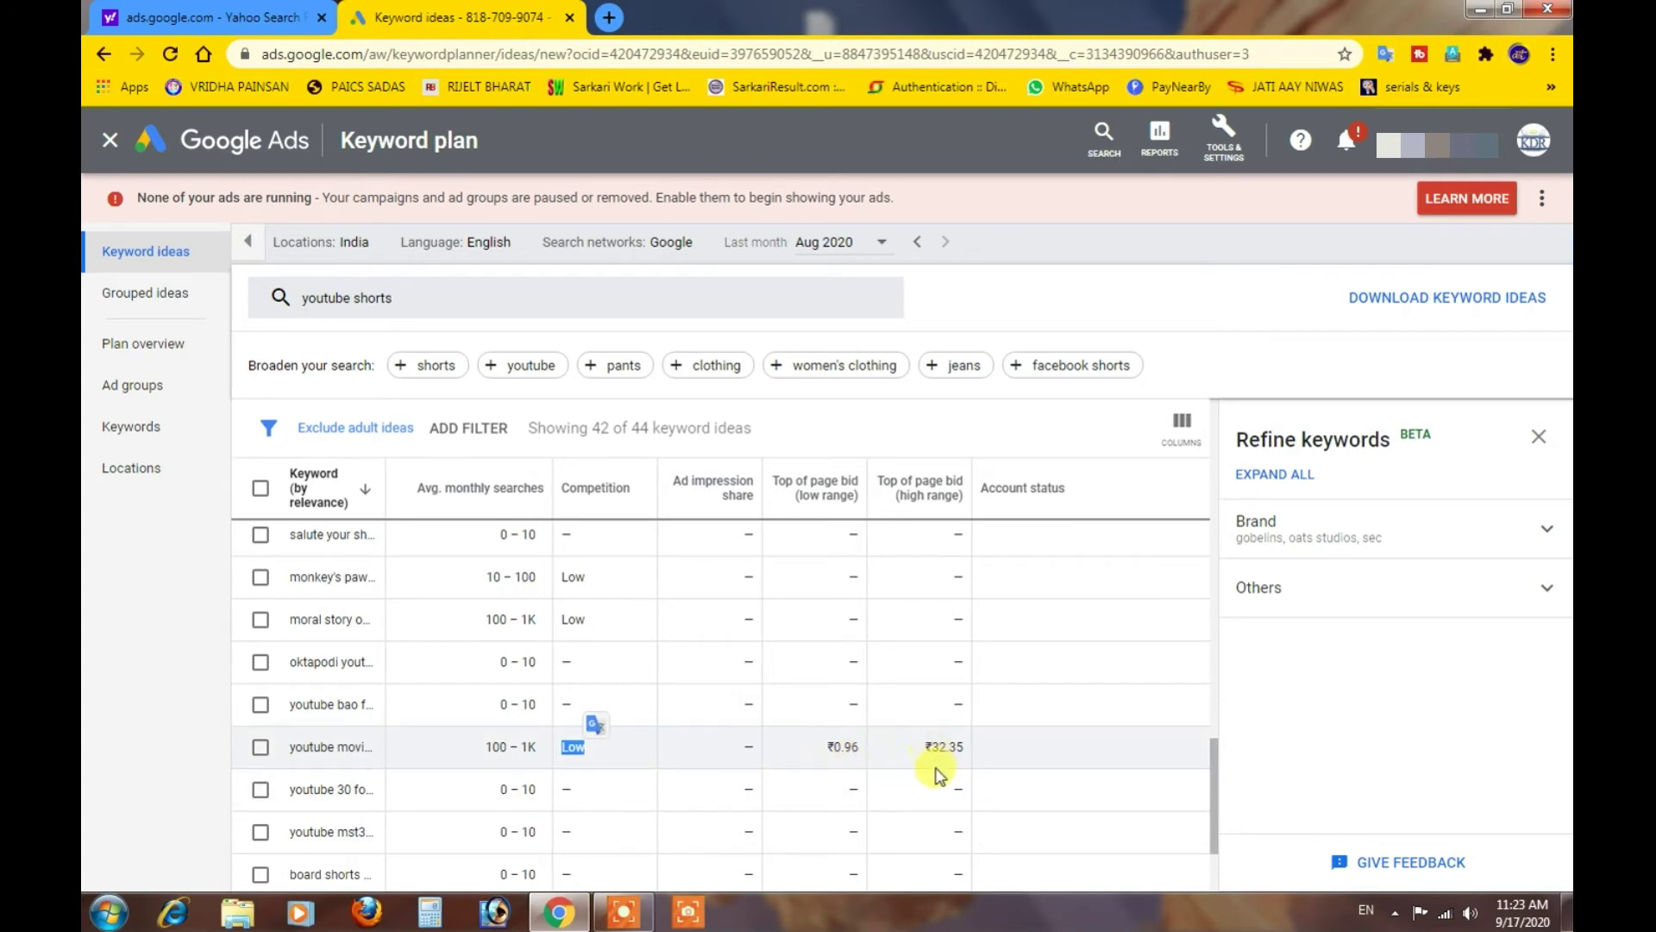
scroll(844, 721, "up", 2)
scroll(843, 721, "down", 3)
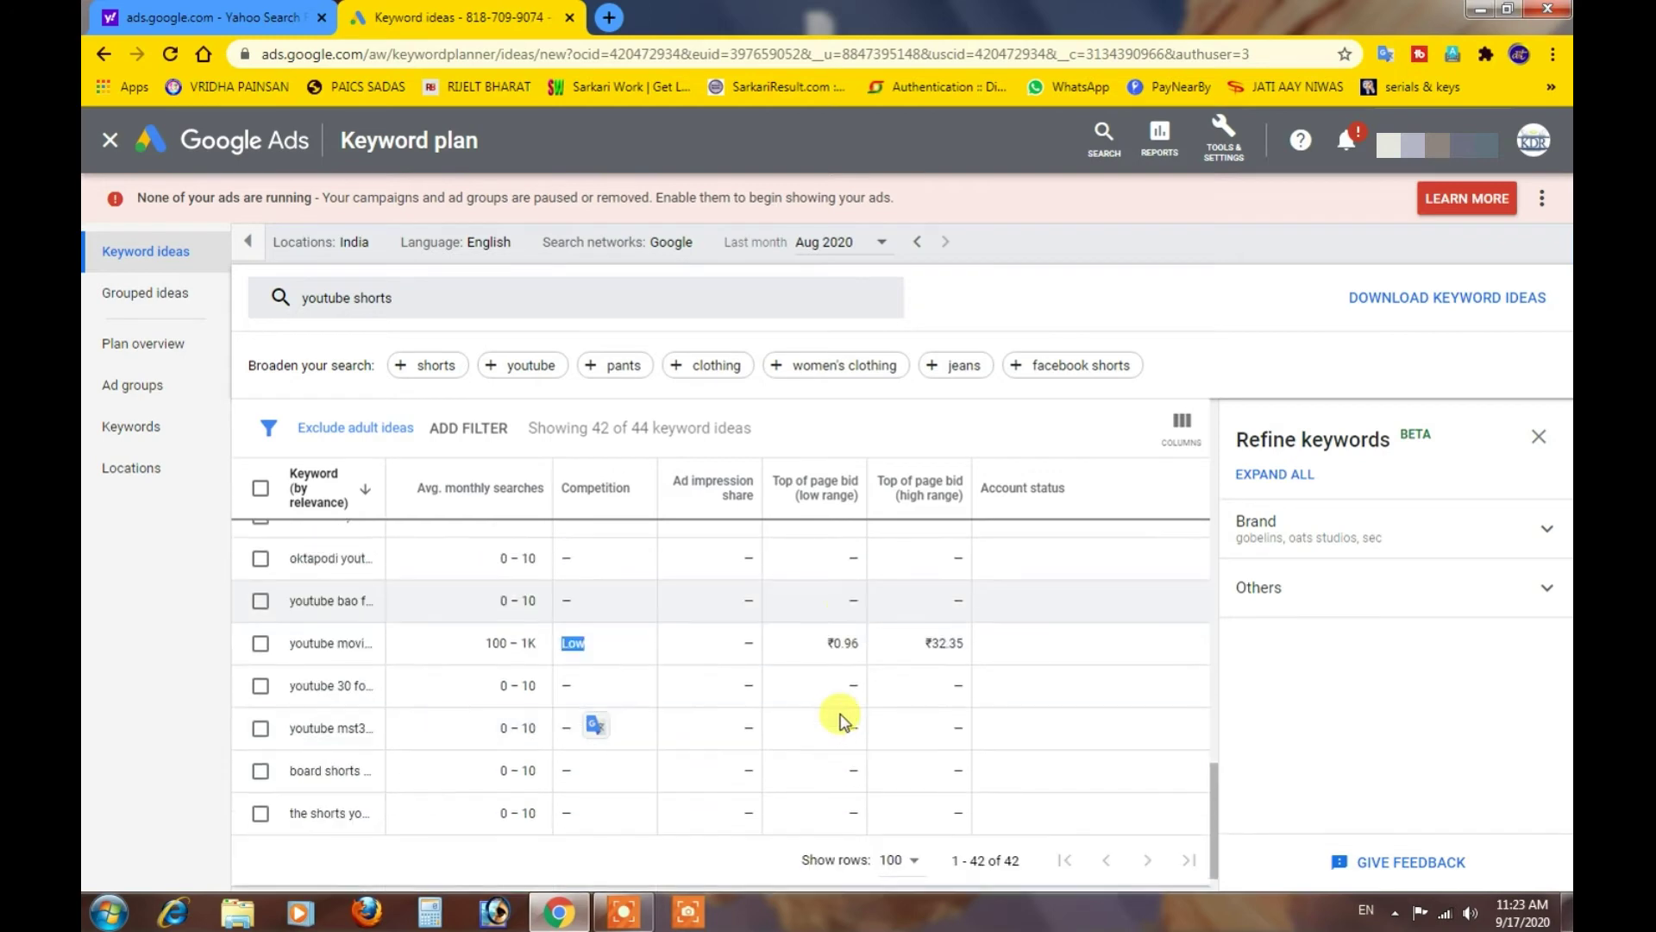
Return to the provided keyword "youtube shorts" and review its search volume, competition and top of page bids again.
scroll(843, 721, "up", 5)
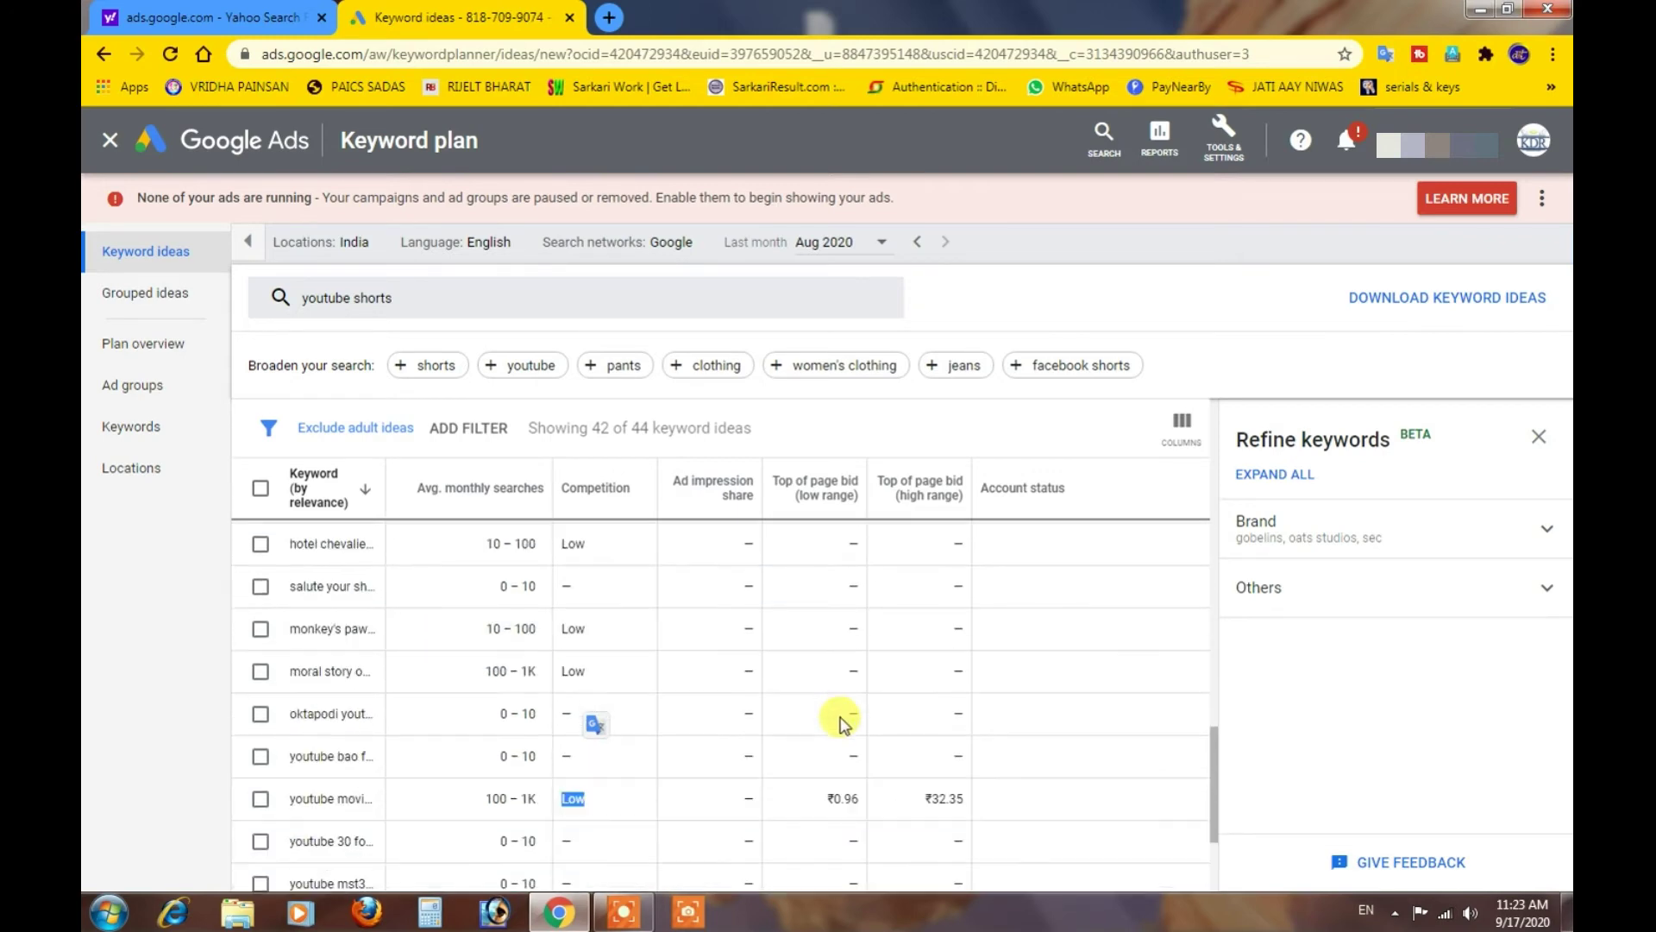
scroll(793, 716, "up", 3)
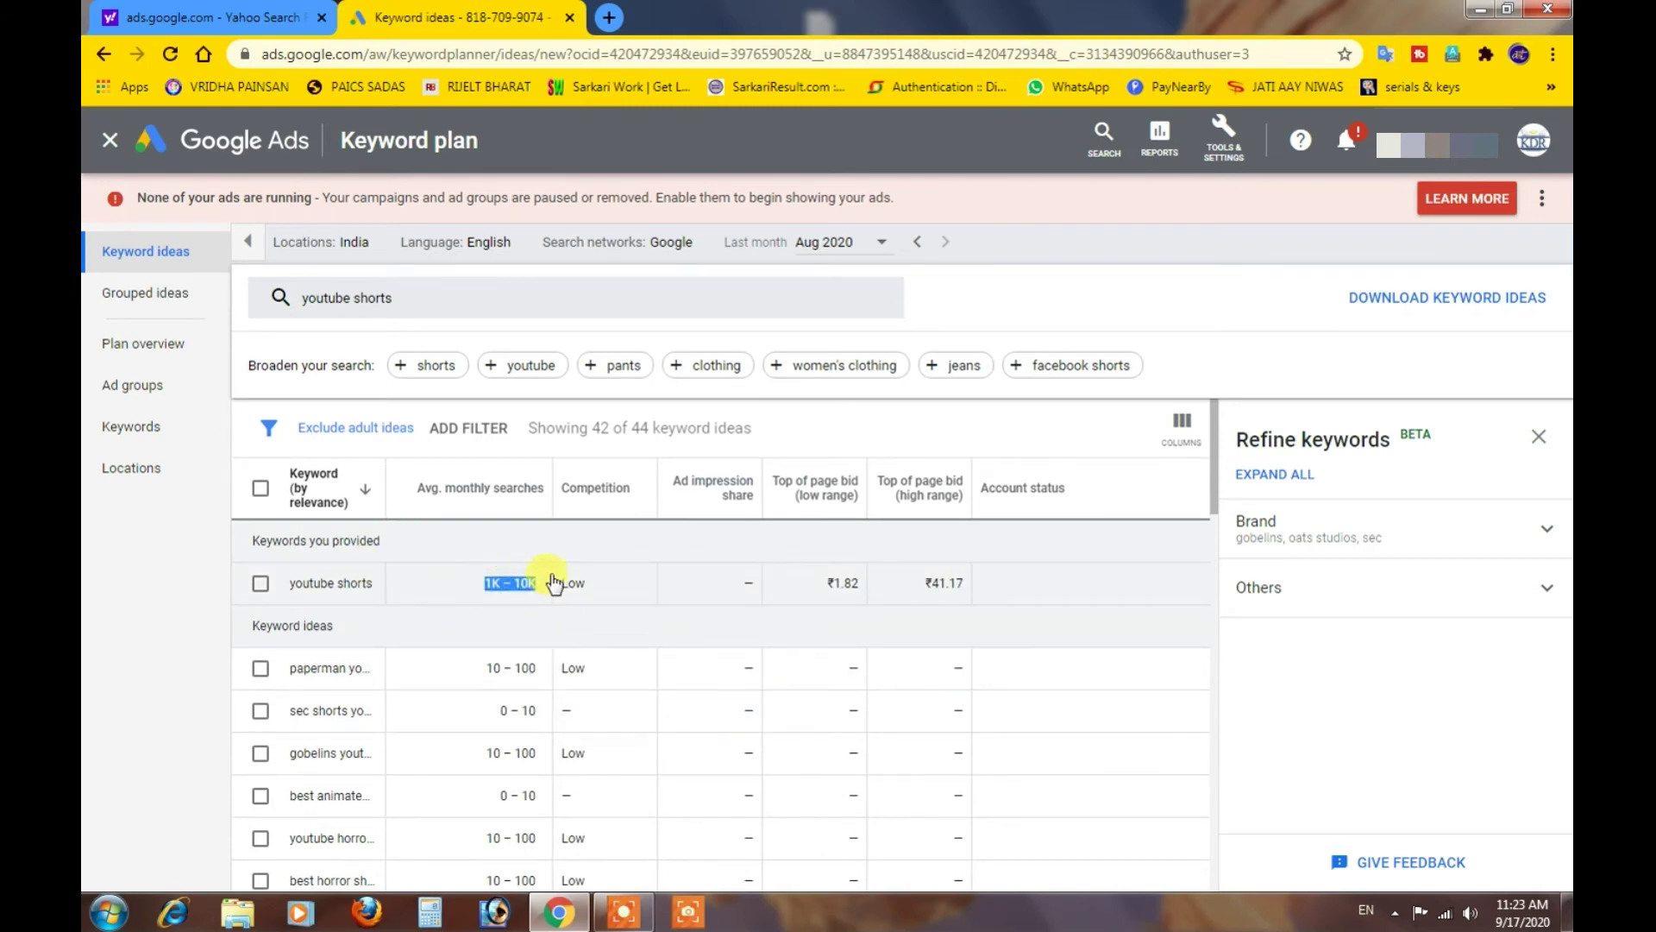
left_click_drag(546, 583, 616, 582)
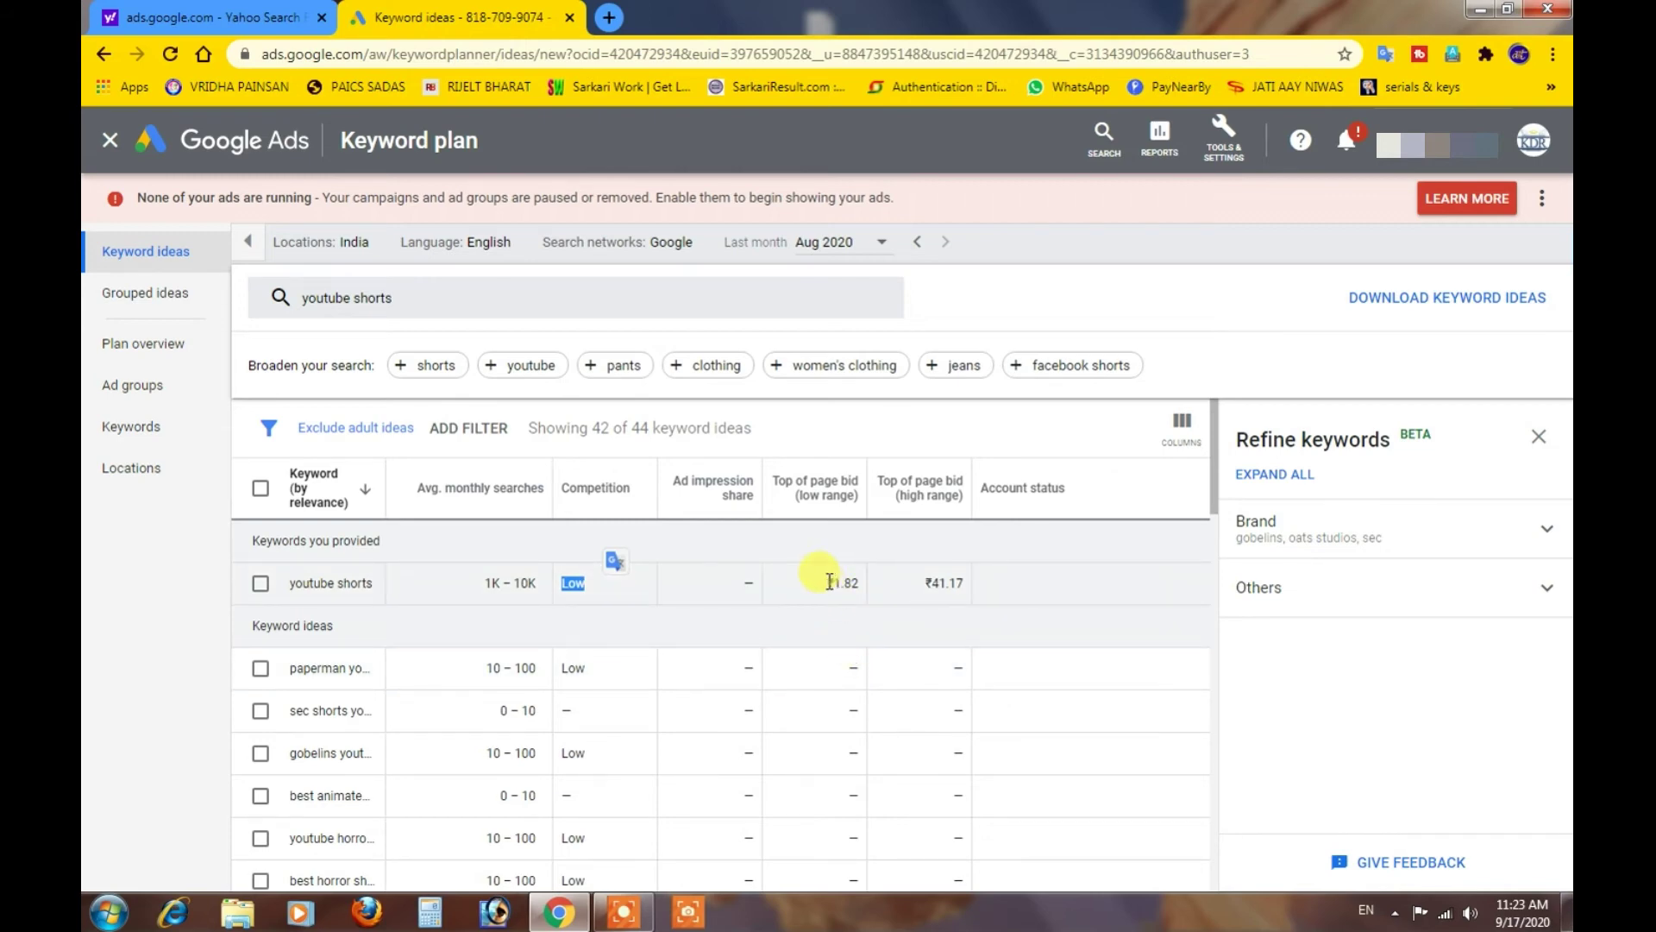
left_click_drag(826, 582, 982, 583)
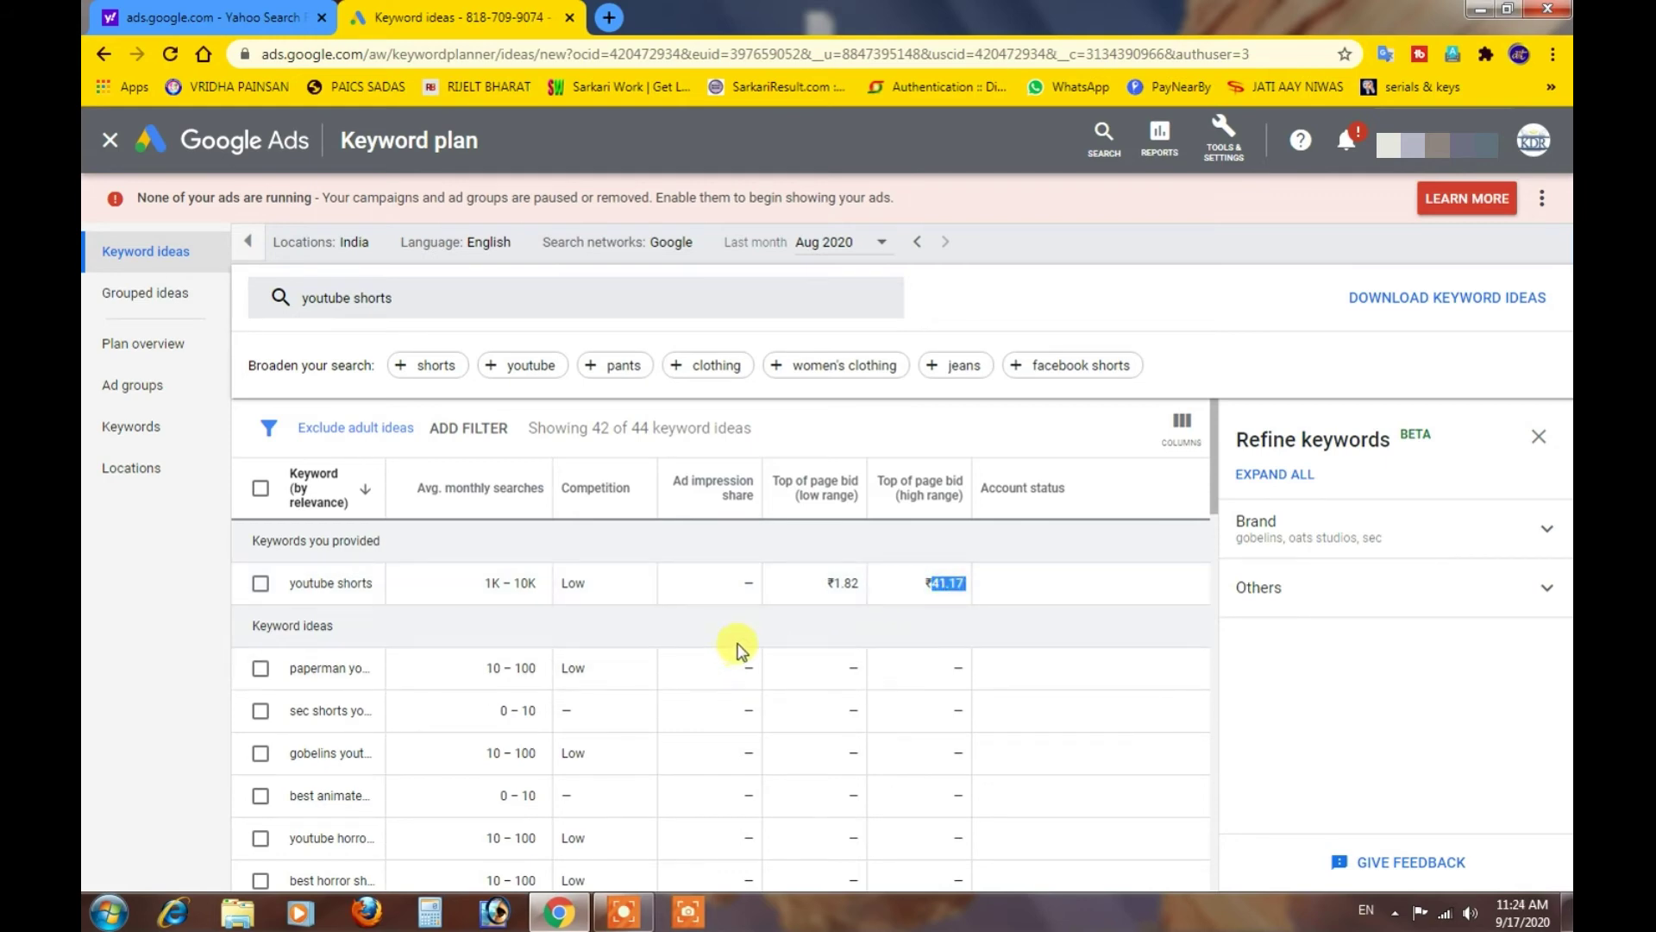
Replace the keyword "youtube shorts" with "youtube ctr" and get the keyword results for it.
left_click(417, 304)
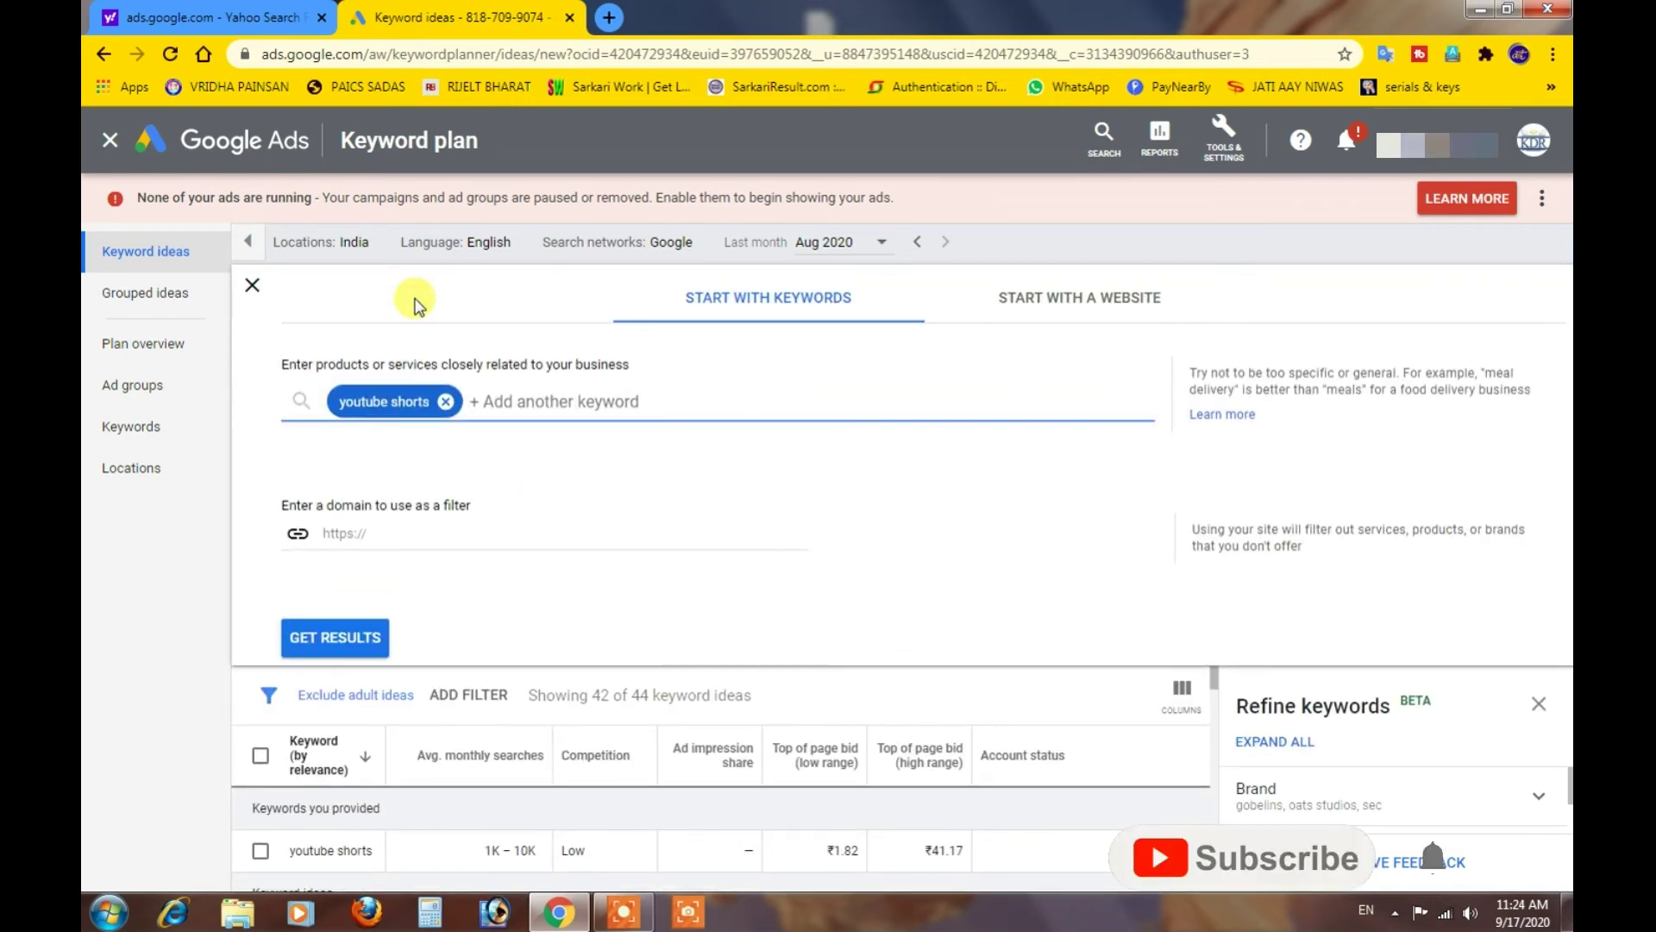
left_click(445, 402)
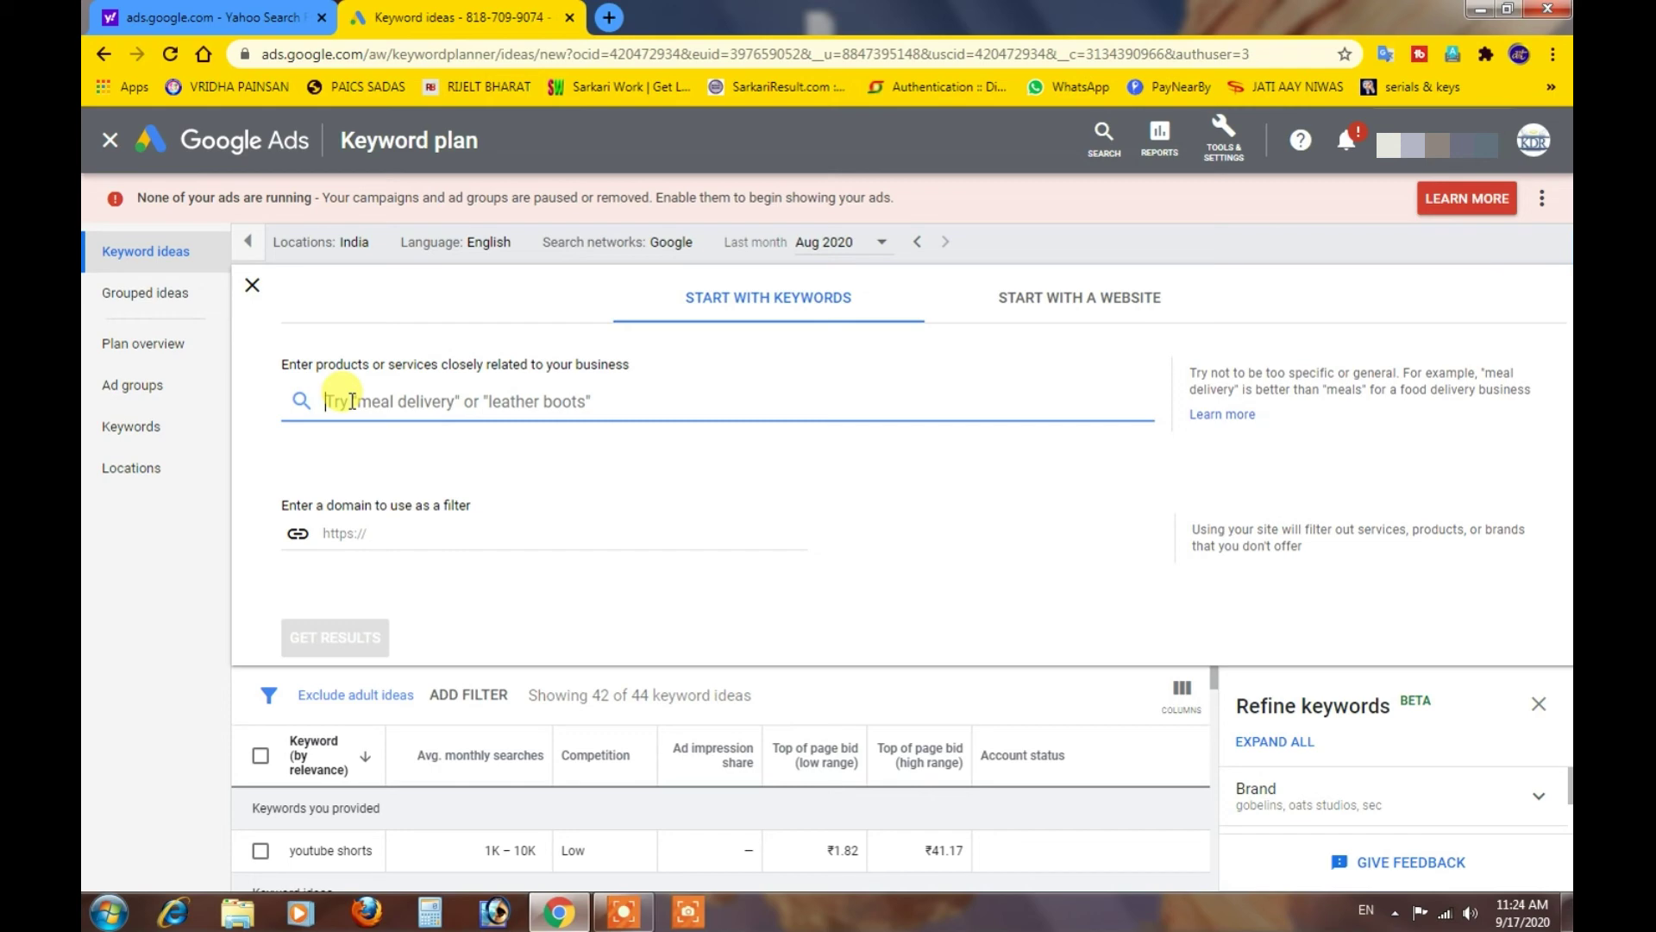
type("youtube ctr")
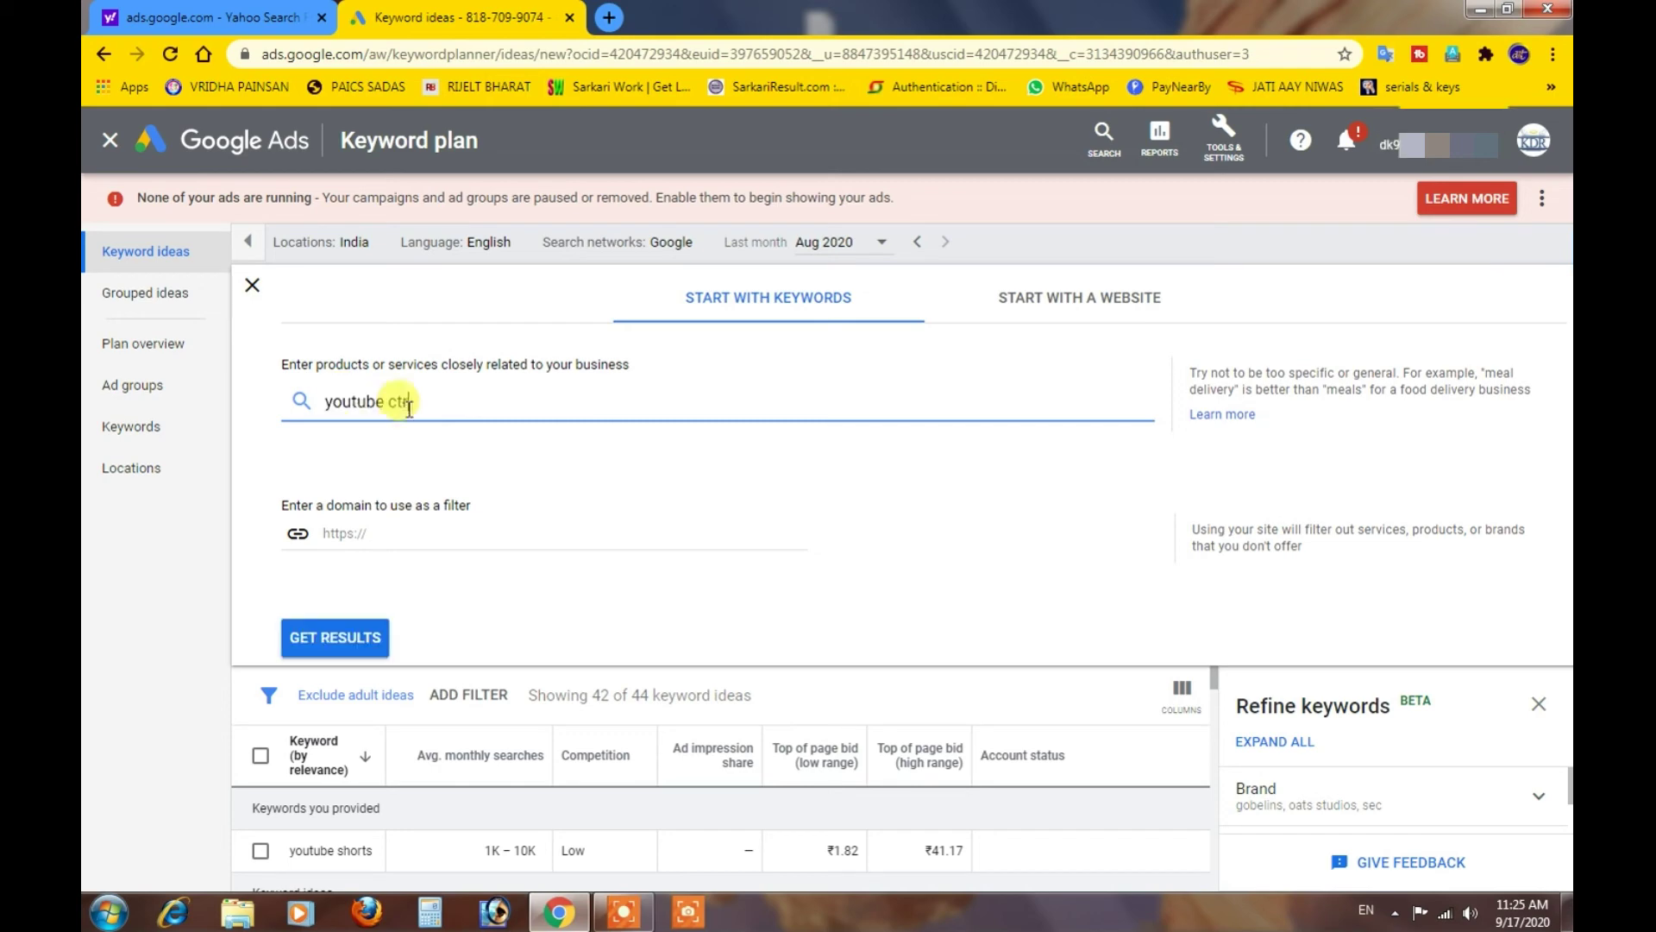
left_click(340, 647)
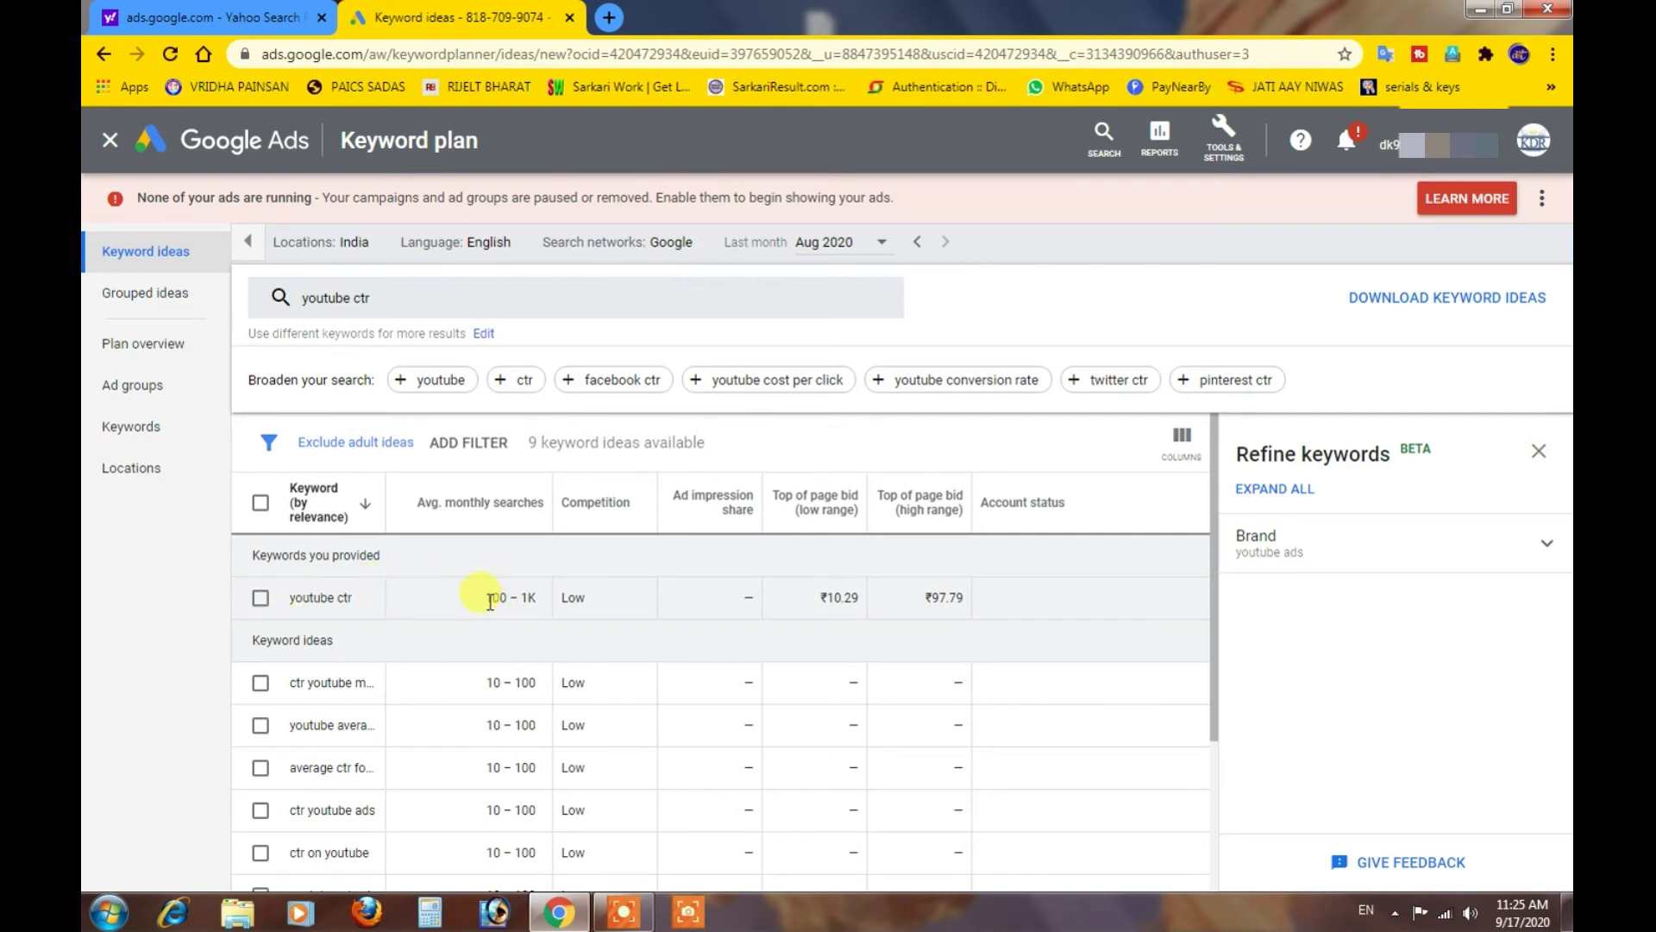
Examine the average monthly searches, competition and top of page bids for "youtube ctr" and look through its keyword ideas.
left_click_drag(494, 598, 559, 611)
left_click(569, 597)
left_click_drag(819, 597, 863, 598)
left_click_drag(932, 597, 978, 607)
scroll(895, 629, "down", 3)
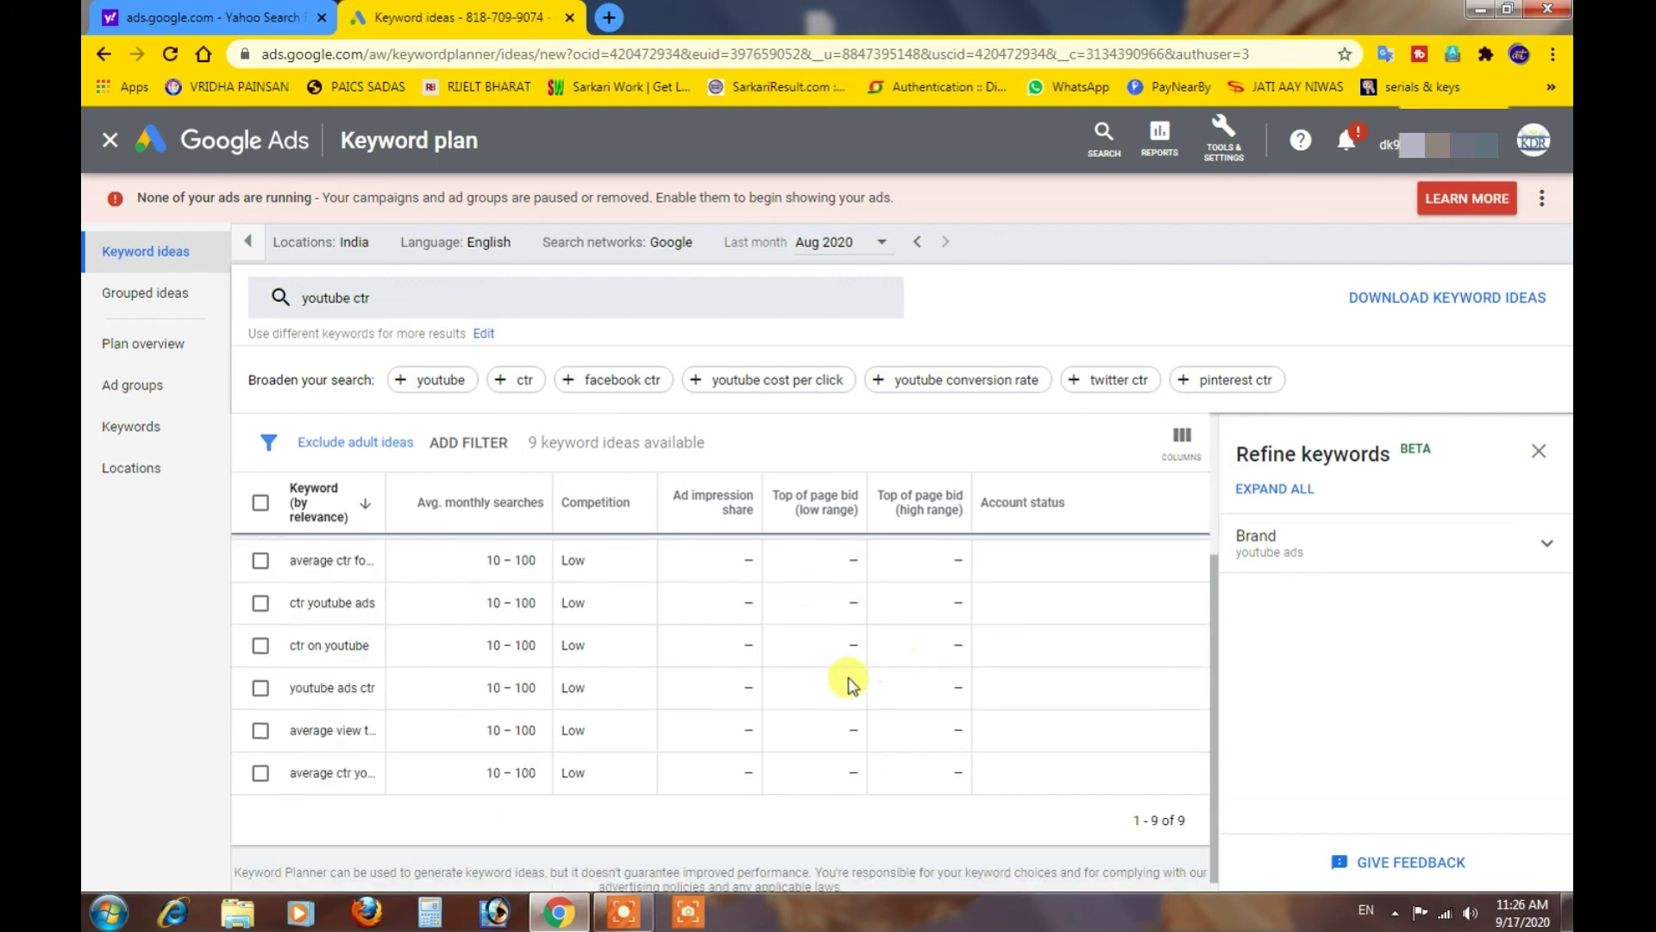
scroll(545, 716, "up", 3)
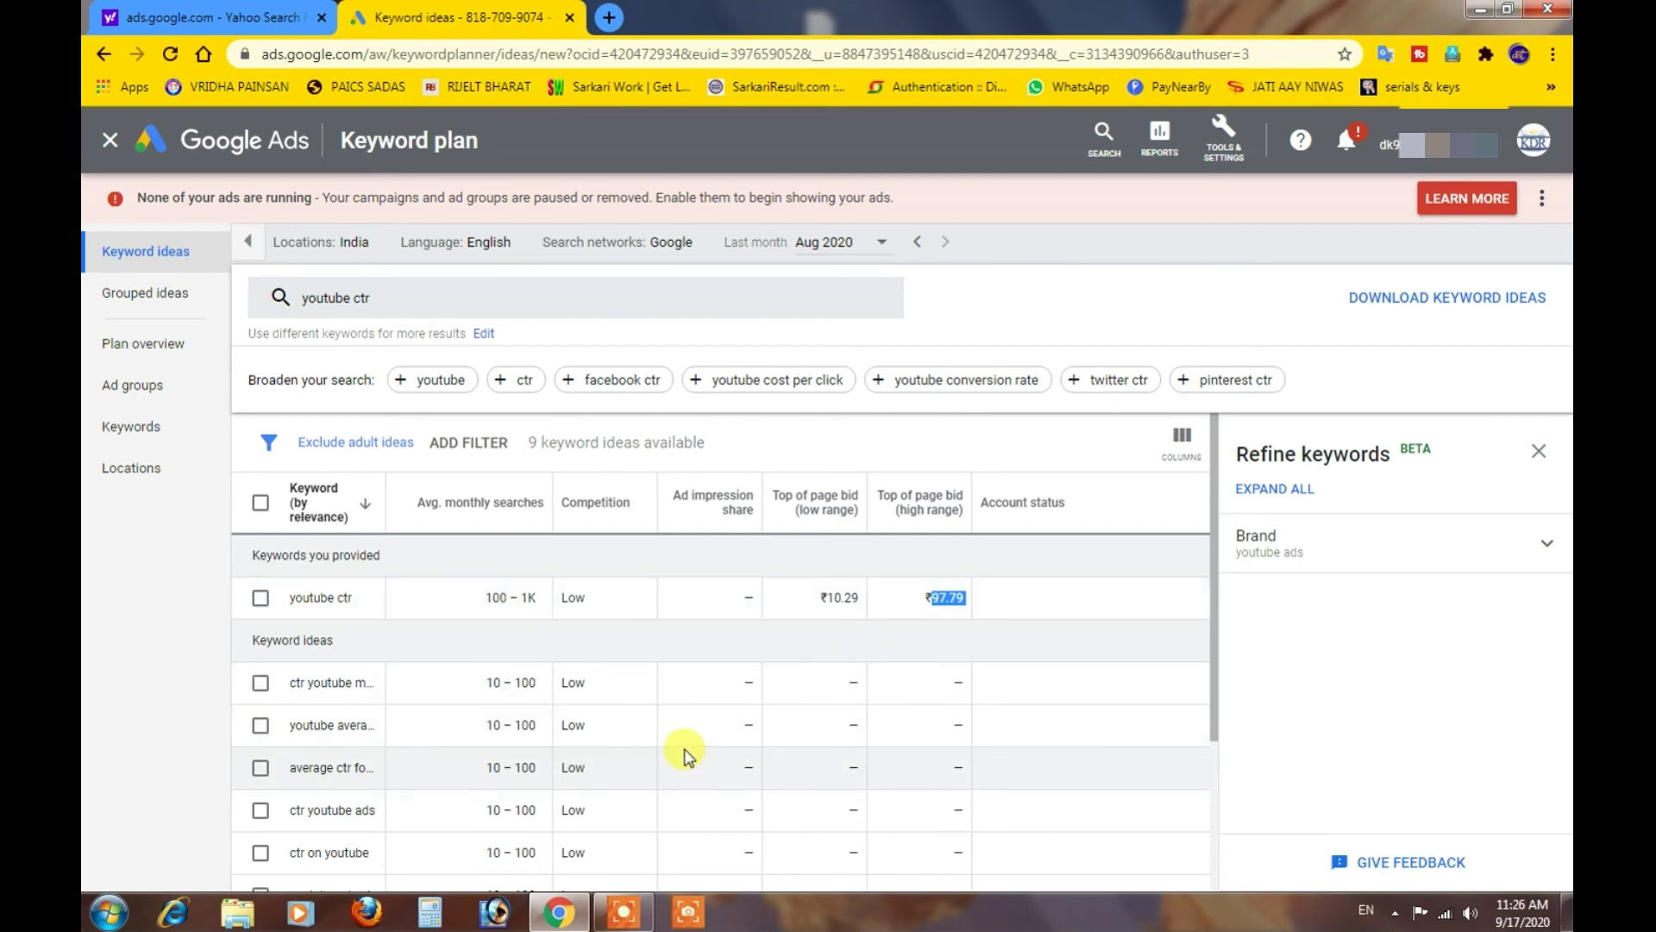
scroll(647, 757, "down", 3)
scroll(647, 757, "up", 3)
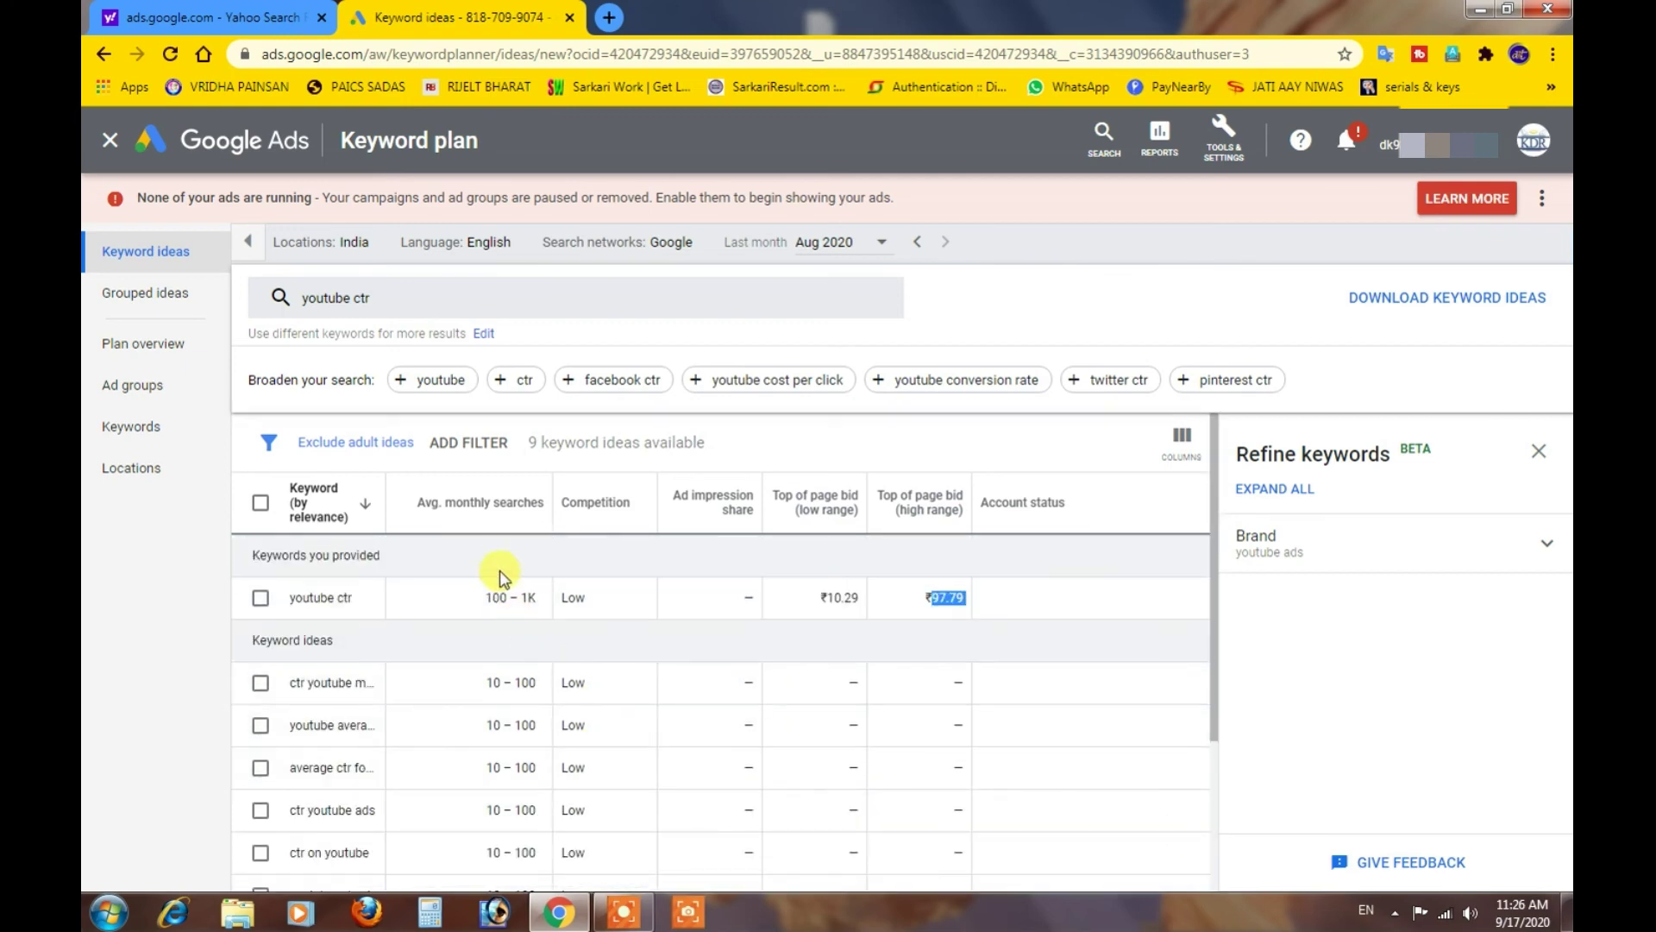